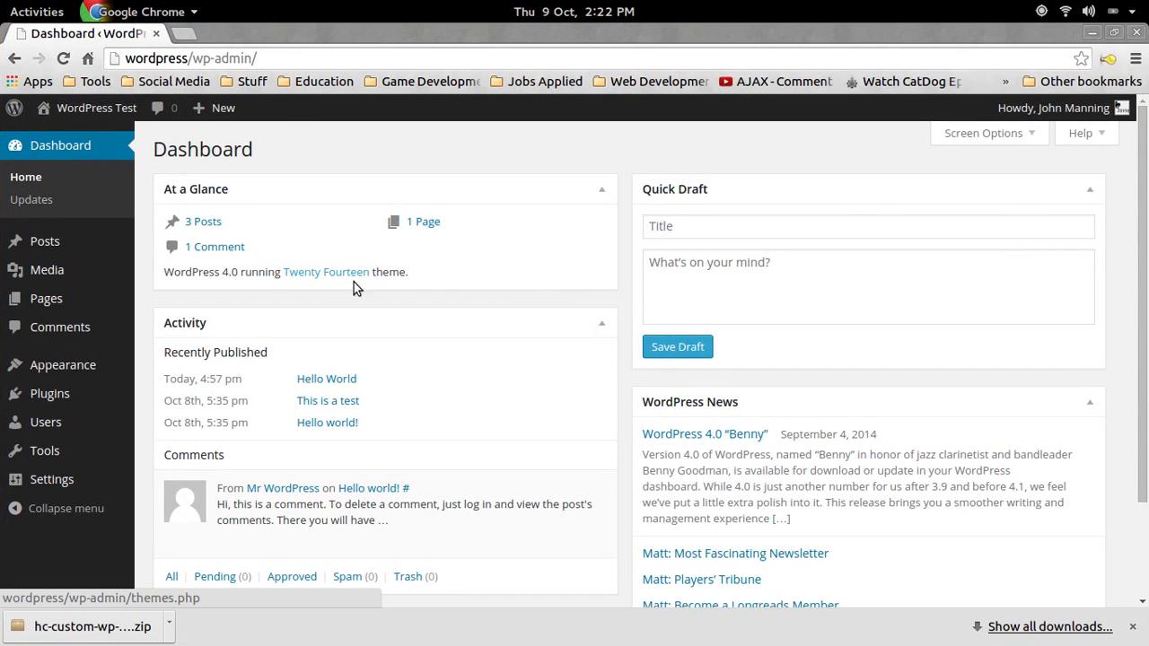
- Search the WordPress plugin directory for "Ninja Firewall" from the page for adding new plugins
{"action": "mouse_move", "coordinate": [56, 399]}
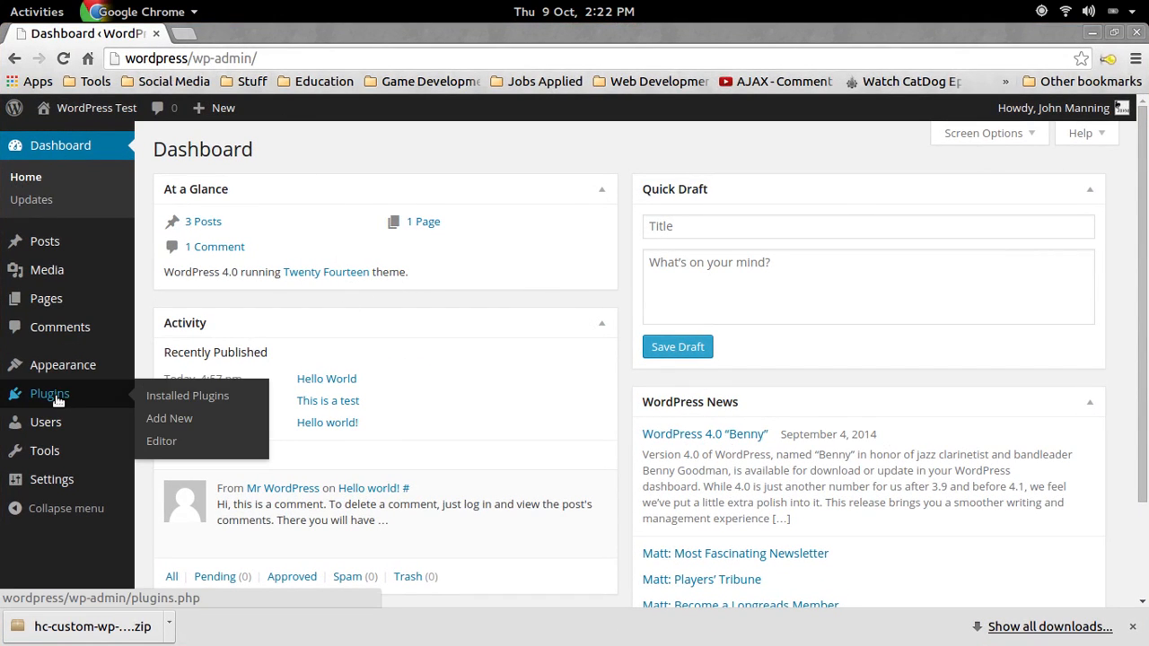
{"action": "left_click", "coordinate": [204, 419]}
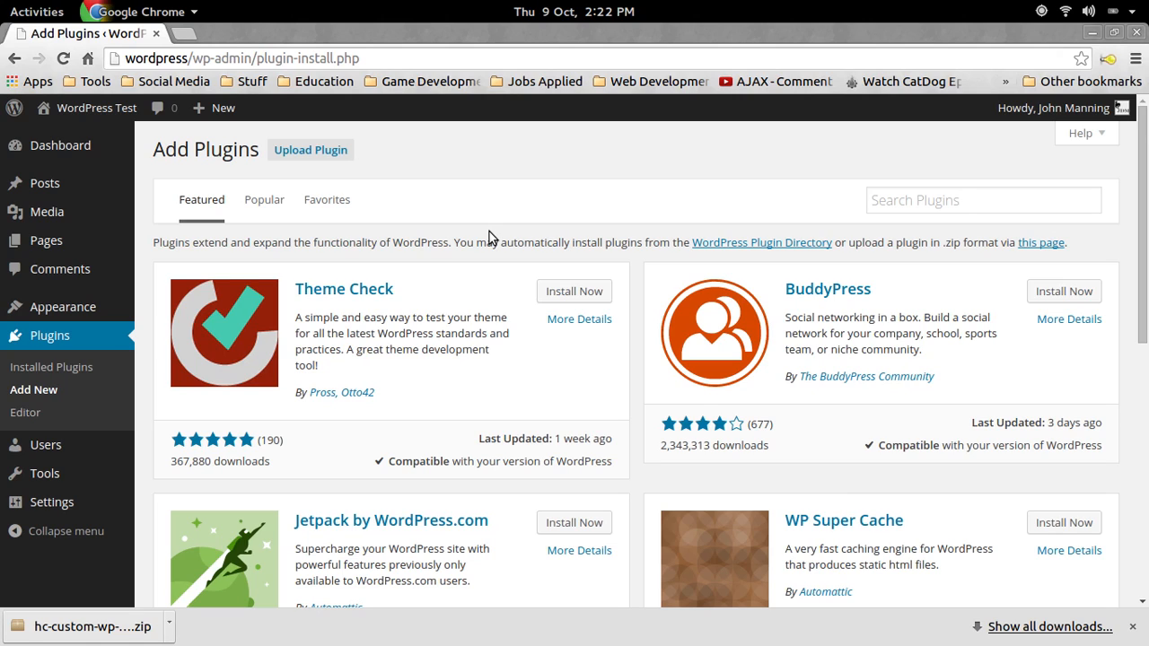
{"action": "left_click", "coordinate": [945, 198]}
{"action": "type", "text": "Ninja F"}
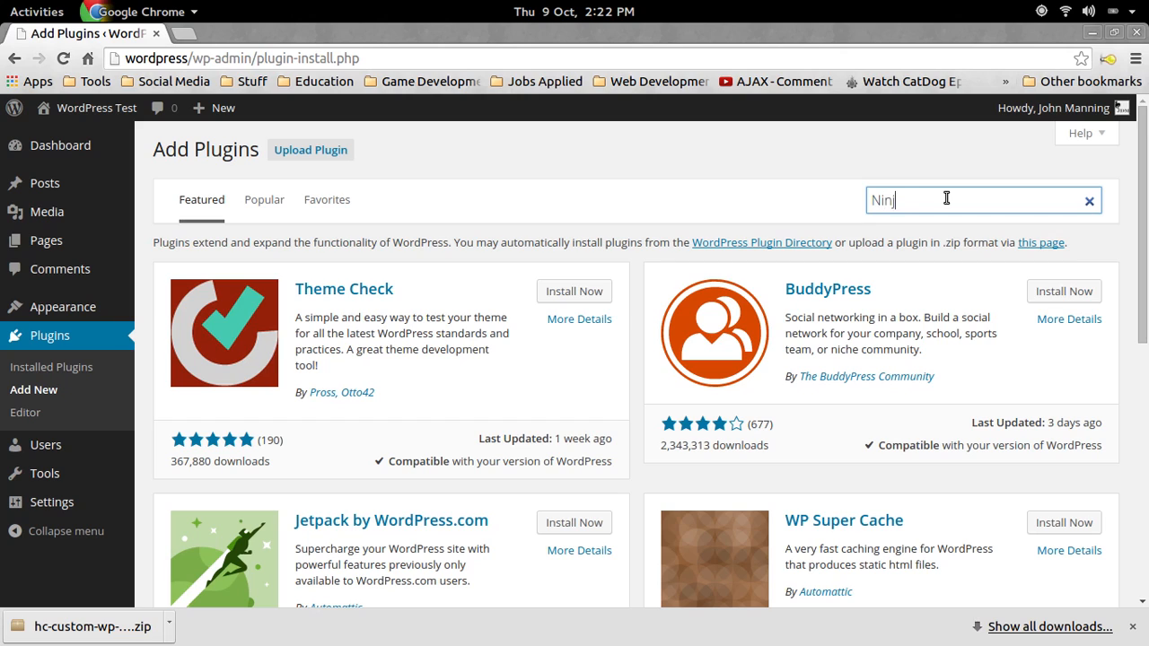
{"action": "type", "text": "ires"}
{"action": "key", "text": "BackSpace"}
{"action": "type", "text": "wall"}
{"action": "key", "text": "Return"}
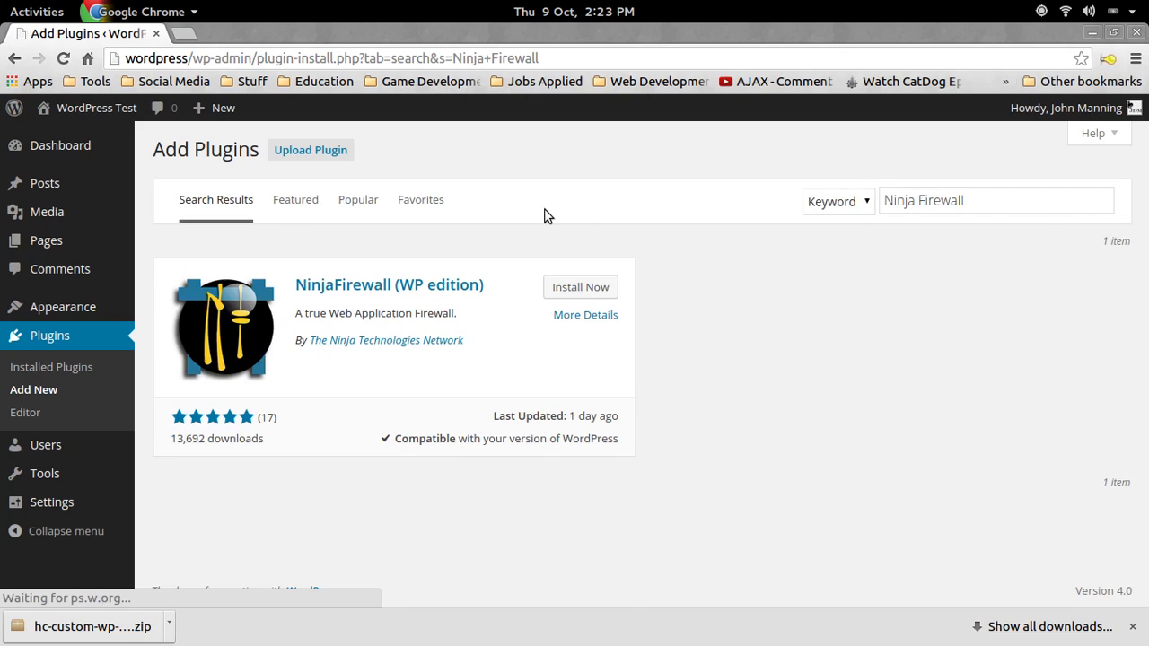
- Install the NinjaFirewall (WP edition) plugin and activate it
{"action": "left_click", "coordinate": [560, 288]}
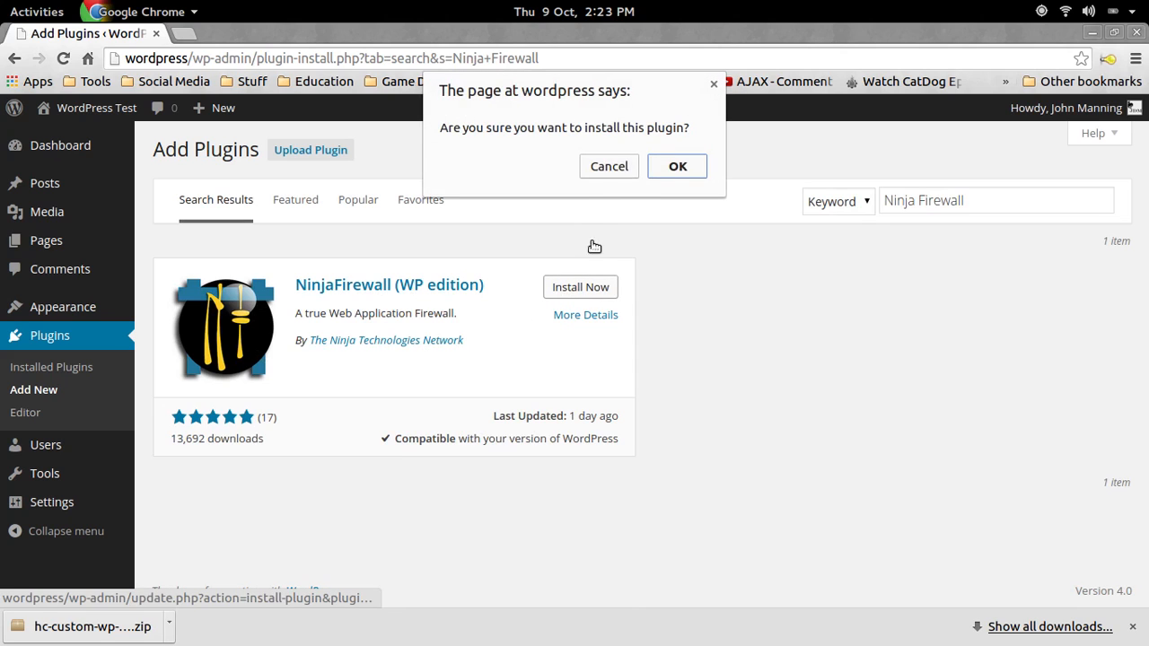
{"action": "left_click", "coordinate": [677, 169]}
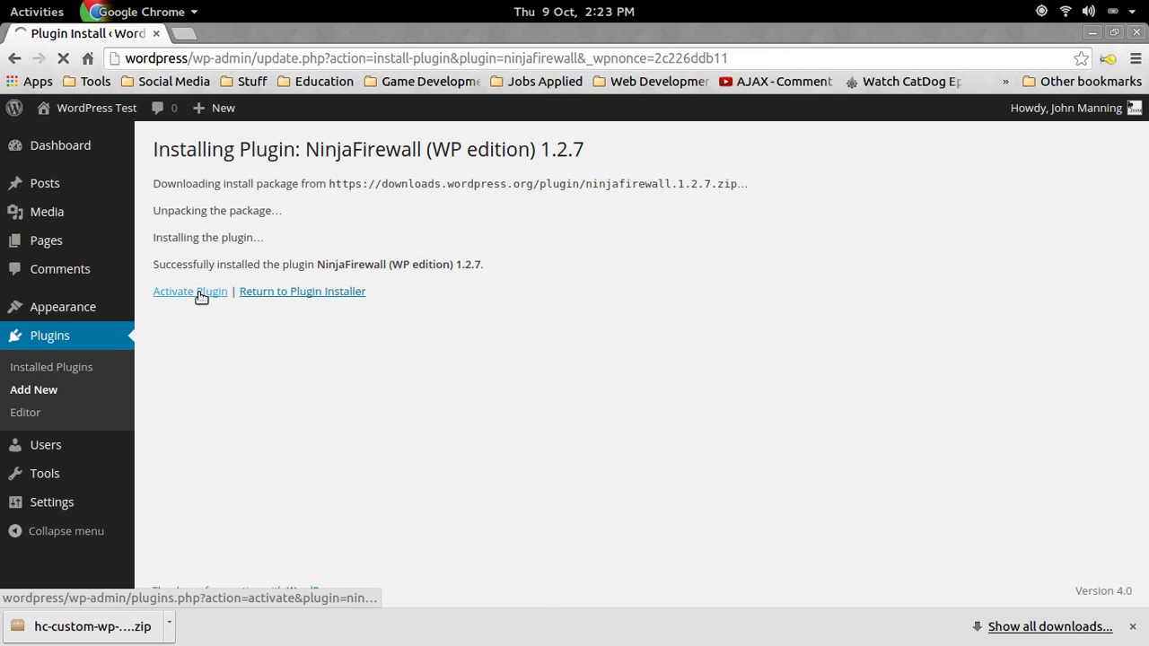
{"action": "left_click", "coordinate": [201, 297]}
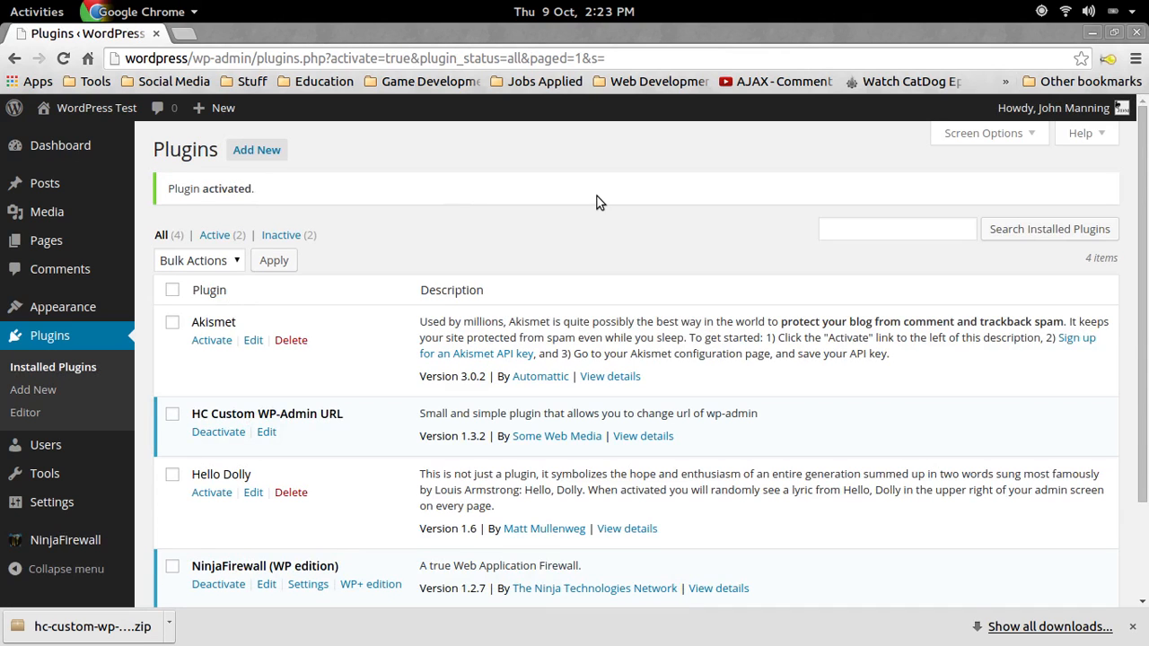
- Open the settings of NinjaFirewall (WP edition) and proceed past the installer's introduction with its privacy policy and license
{"action": "scroll", "coordinate": [485, 211], "scroll_direction": "down", "scroll_amount": 3}
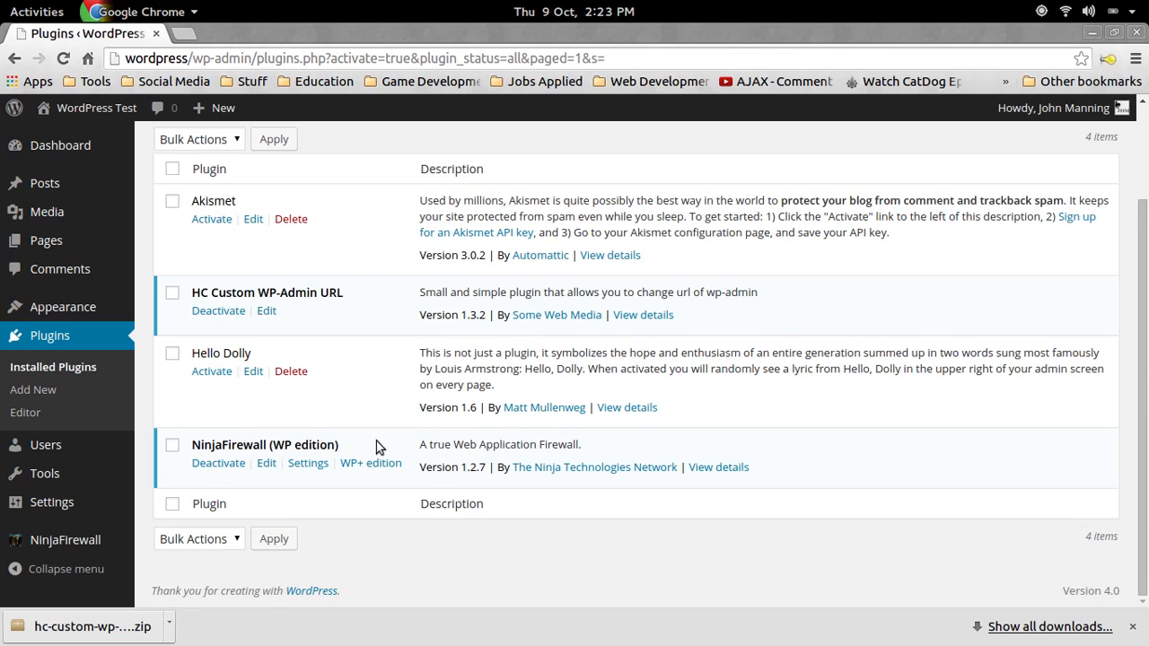
{"action": "left_click", "coordinate": [301, 466]}
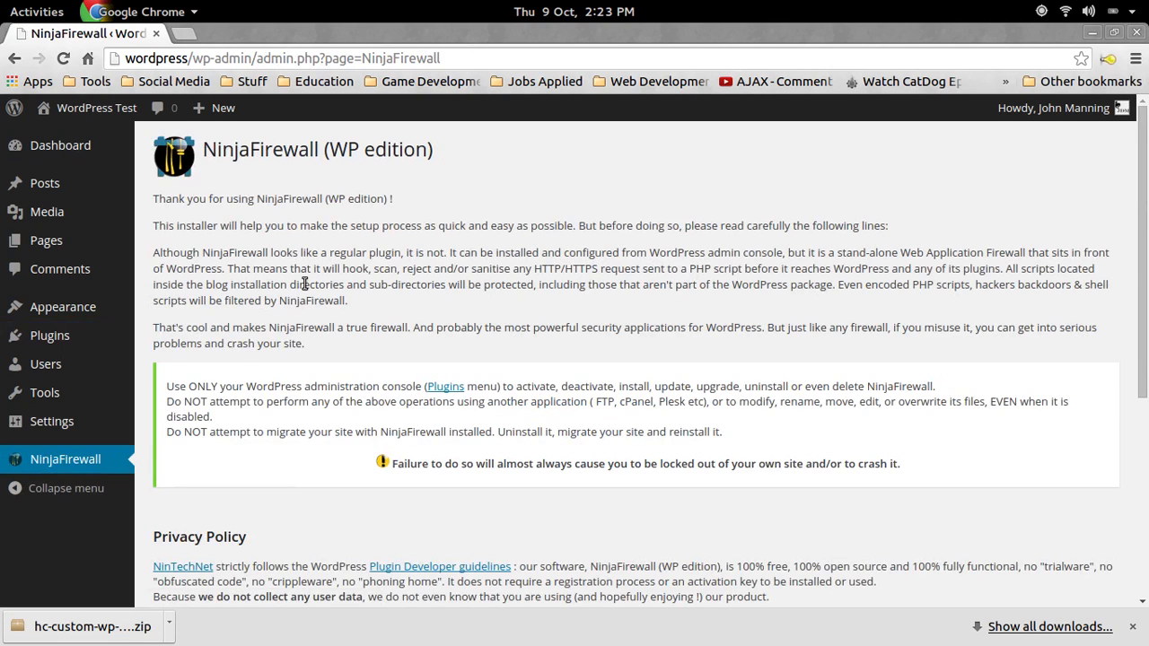
{"action": "scroll", "coordinate": [413, 269], "scroll_direction": "down", "scroll_amount": 3}
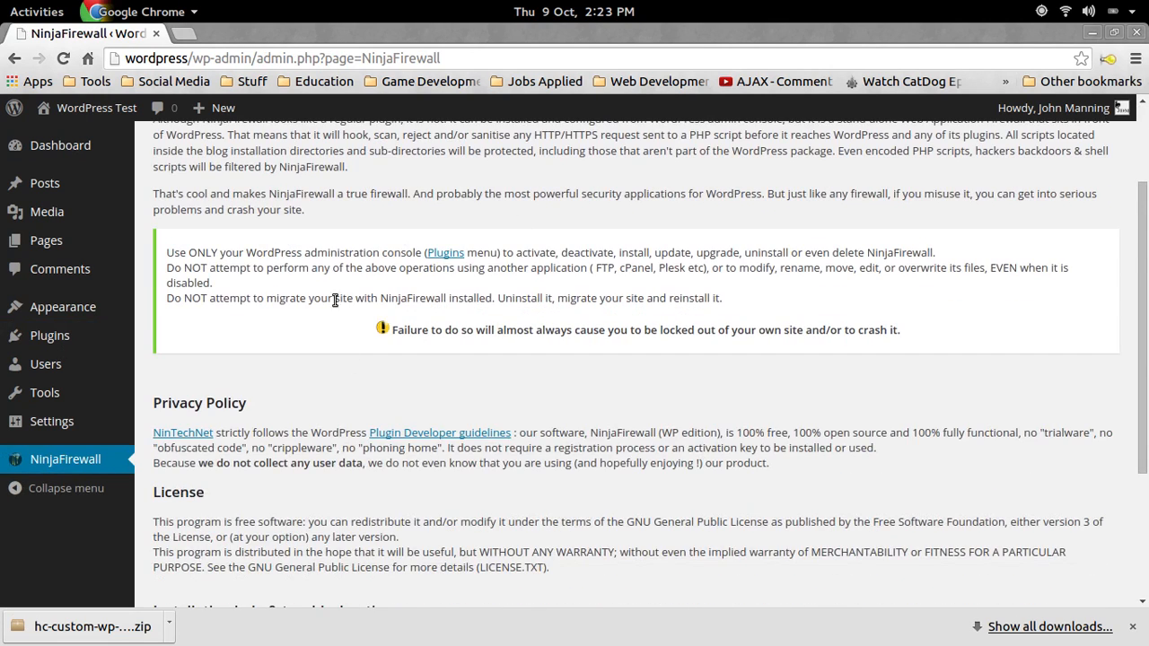
{"action": "scroll", "coordinate": [333, 298], "scroll_direction": "down", "scroll_amount": 5}
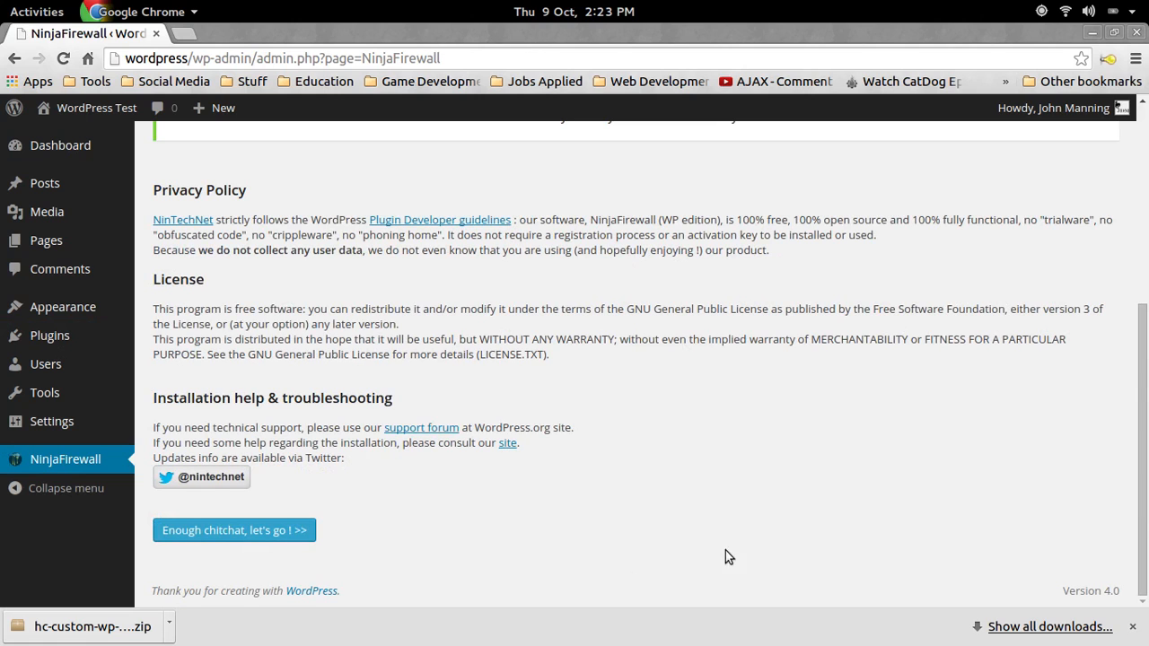
{"action": "scroll", "coordinate": [613, 280], "scroll_direction": "up", "scroll_amount": 5}
{"action": "scroll", "coordinate": [613, 280], "scroll_direction": "down", "scroll_amount": 5}
{"action": "left_click", "coordinate": [266, 531]}
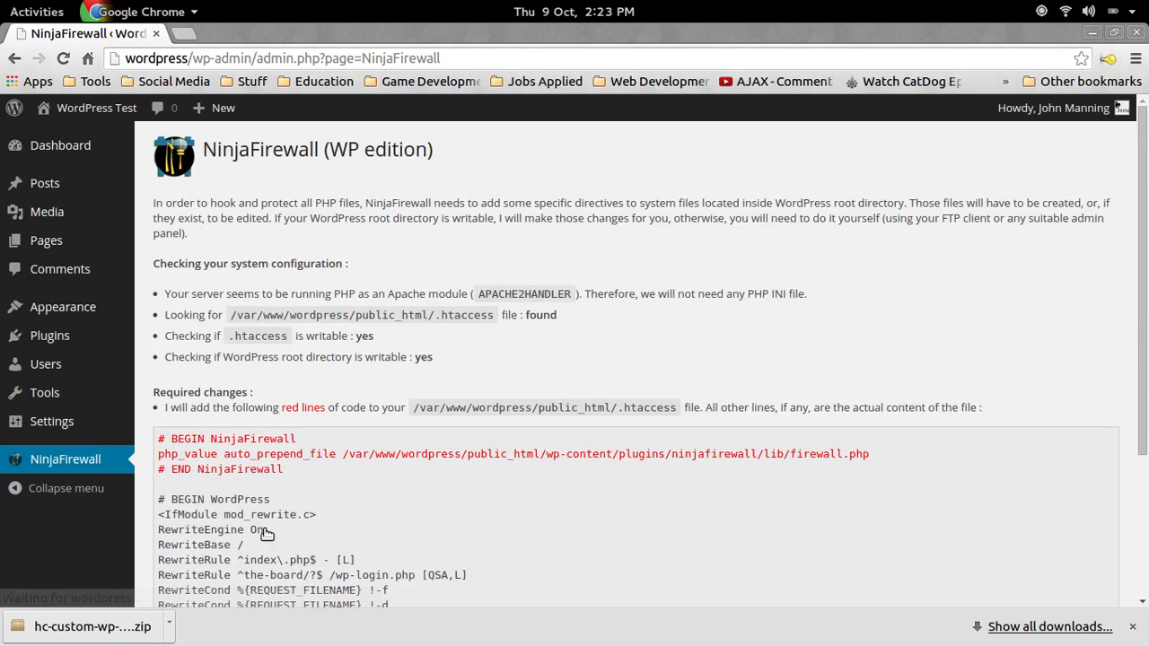
- Read the installer's explanation of the directives NinjaFirewall adds to system files in the WordPress root directory
{"action": "scroll", "coordinate": [346, 282], "scroll_direction": "down", "scroll_amount": 1}
{"action": "scroll", "coordinate": [346, 282], "scroll_direction": "down", "scroll_amount": 1}
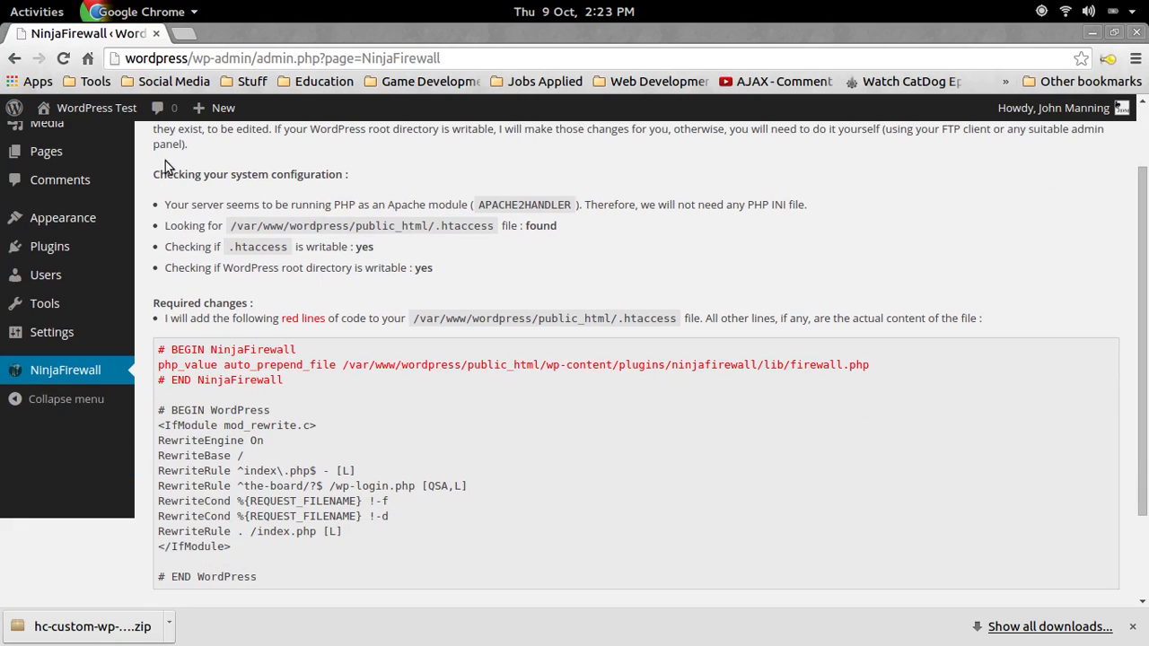
{"action": "scroll", "coordinate": [224, 184], "scroll_direction": "up", "scroll_amount": 2}
{"action": "left_click_drag", "start_coordinate": [153, 203], "coordinate": [463, 239]}
{"action": "left_click", "coordinate": [273, 215]}
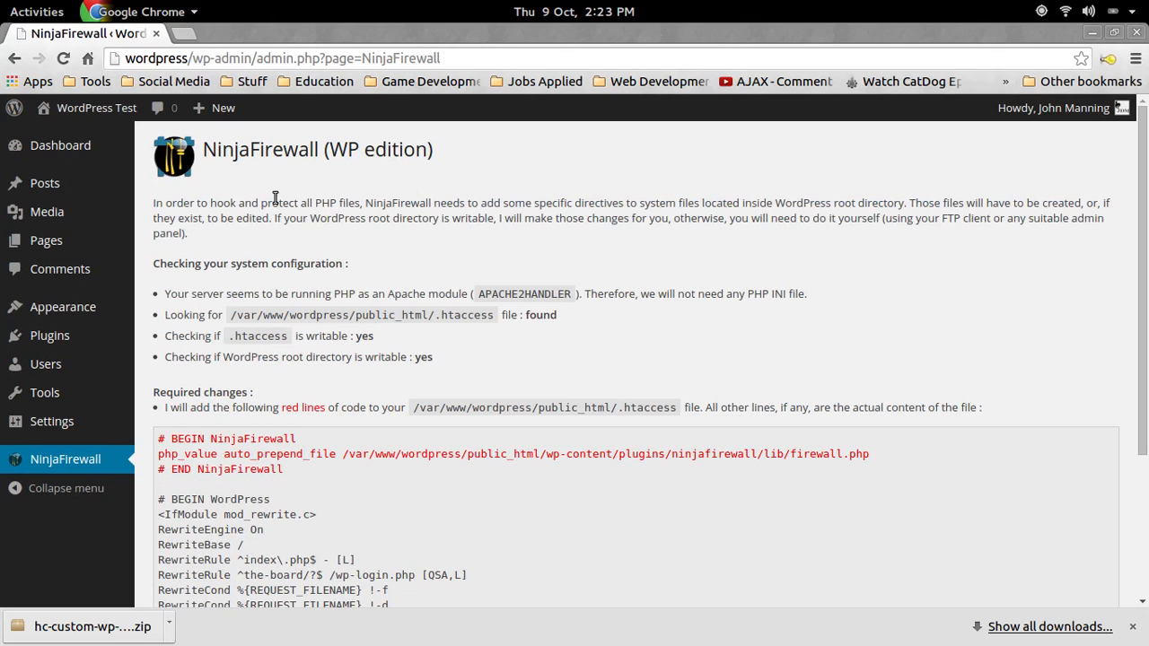
{"action": "left_click_drag", "start_coordinate": [225, 203], "coordinate": [1073, 240]}
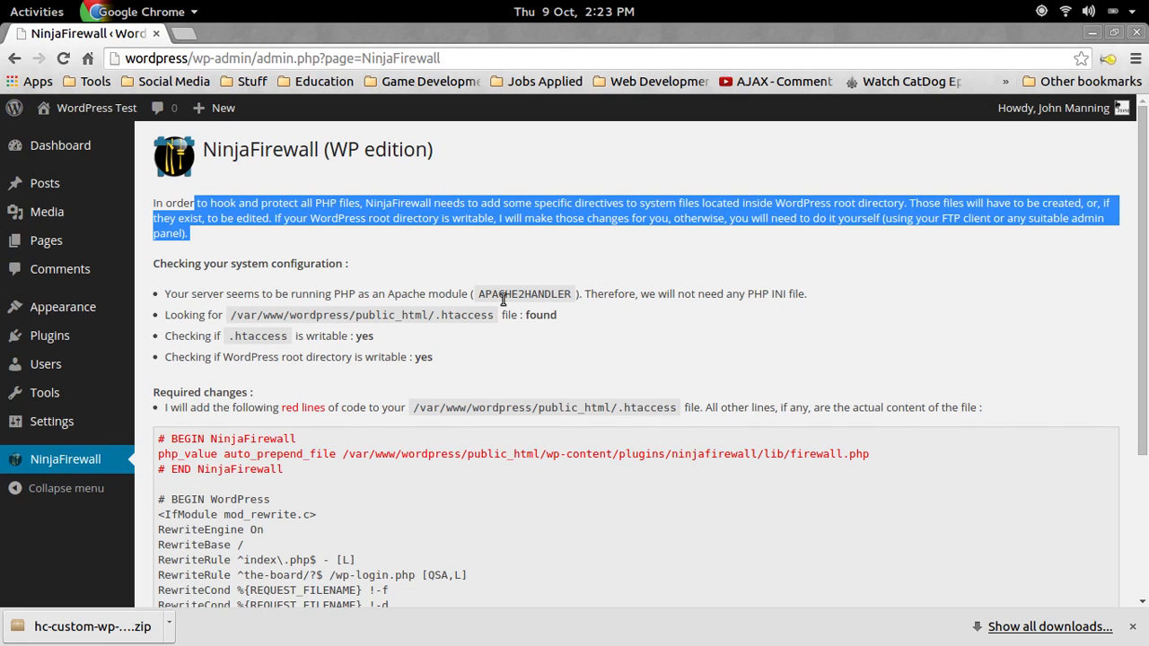
{"action": "left_click", "coordinate": [249, 298]}
- Examine the system configuration check for the PHP server module and whether a PHP INI file is needed
{"action": "scroll", "coordinate": [284, 187], "scroll_direction": "down", "scroll_amount": 1}
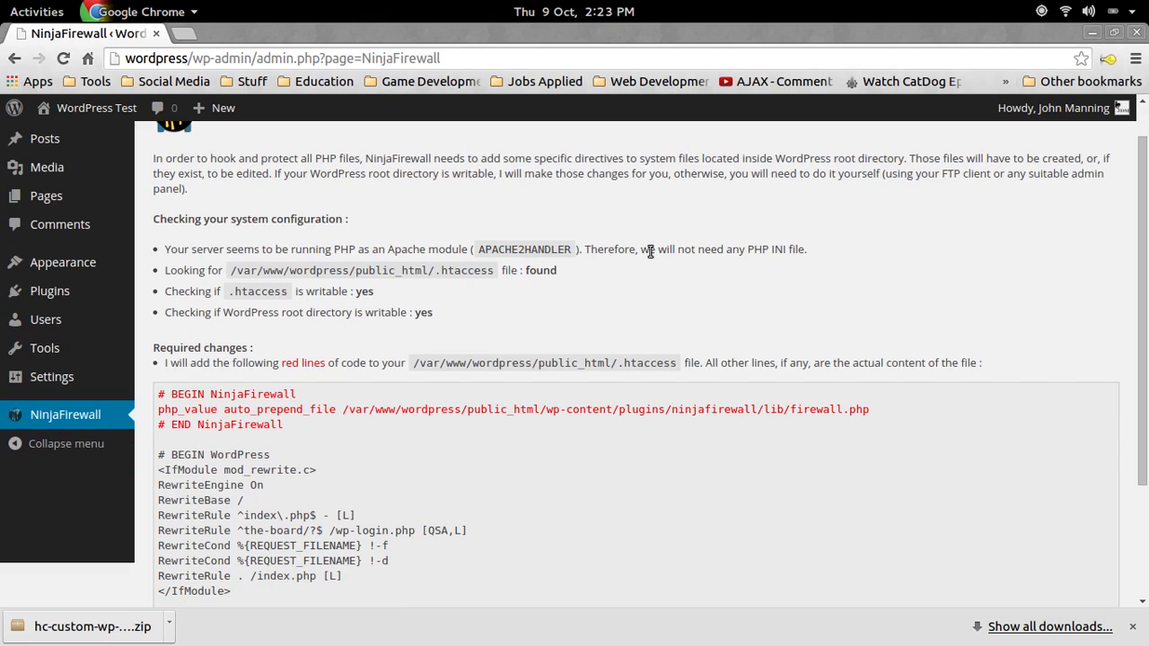
{"action": "left_click_drag", "start_coordinate": [746, 250], "coordinate": [847, 258]}
{"action": "left_click_drag", "start_coordinate": [641, 252], "coordinate": [820, 251]}
{"action": "left_click", "coordinate": [819, 252]}
{"action": "left_click_drag", "start_coordinate": [589, 252], "coordinate": [801, 252]}
{"action": "left_click", "coordinate": [801, 253]}
{"action": "left_click_drag", "start_coordinate": [487, 250], "coordinate": [570, 250]}
{"action": "left_click", "coordinate": [485, 251]}
{"action": "left_click_drag", "start_coordinate": [478, 250], "coordinate": [571, 251]}
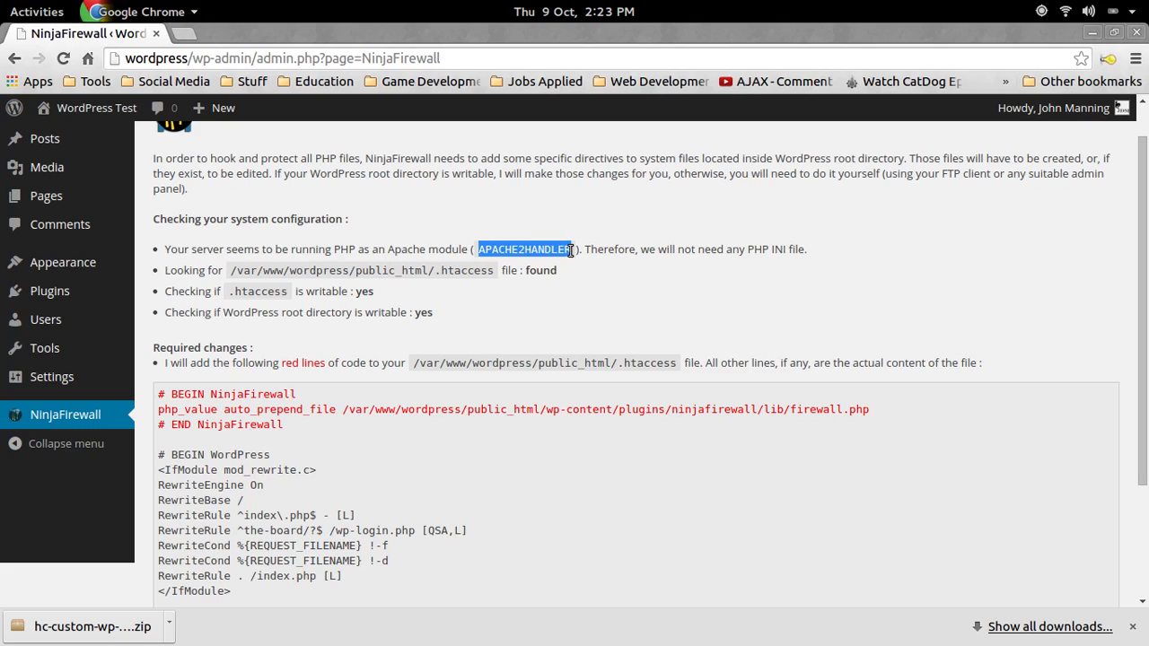
{"action": "scroll", "coordinate": [328, 275], "scroll_direction": "down", "scroll_amount": 2}
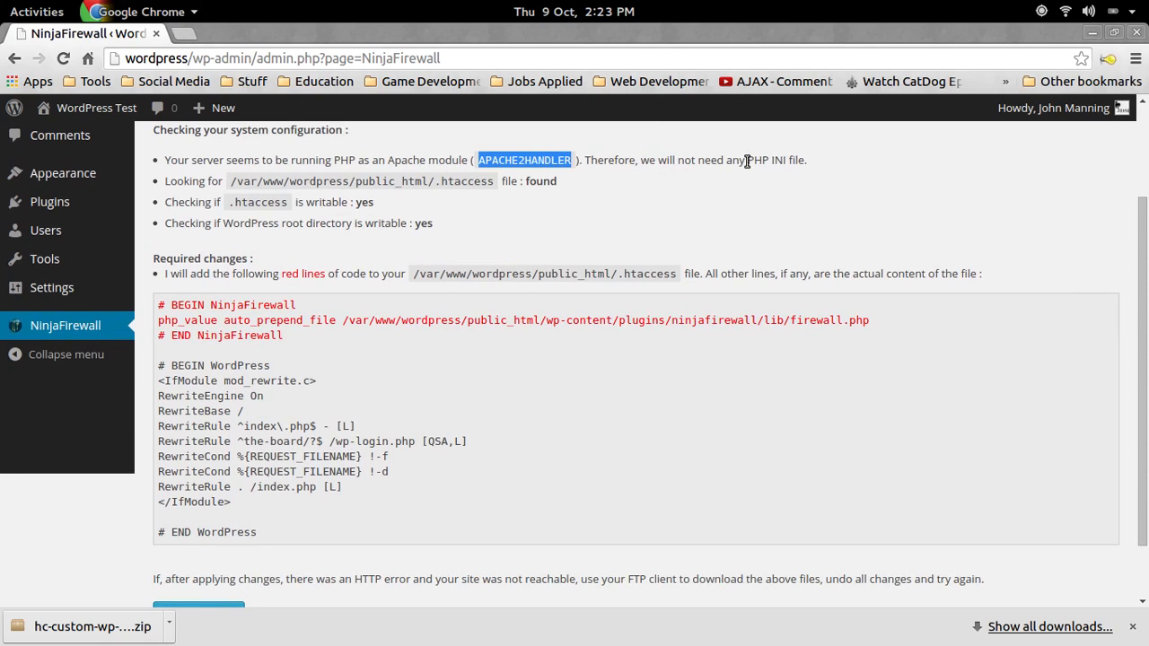
{"action": "left_click_drag", "start_coordinate": [747, 160], "coordinate": [864, 162]}
- Apply NinjaFirewall's required .htaccess changes and test the firewall configuration
{"action": "scroll", "coordinate": [485, 184], "scroll_direction": "down", "scroll_amount": 2}
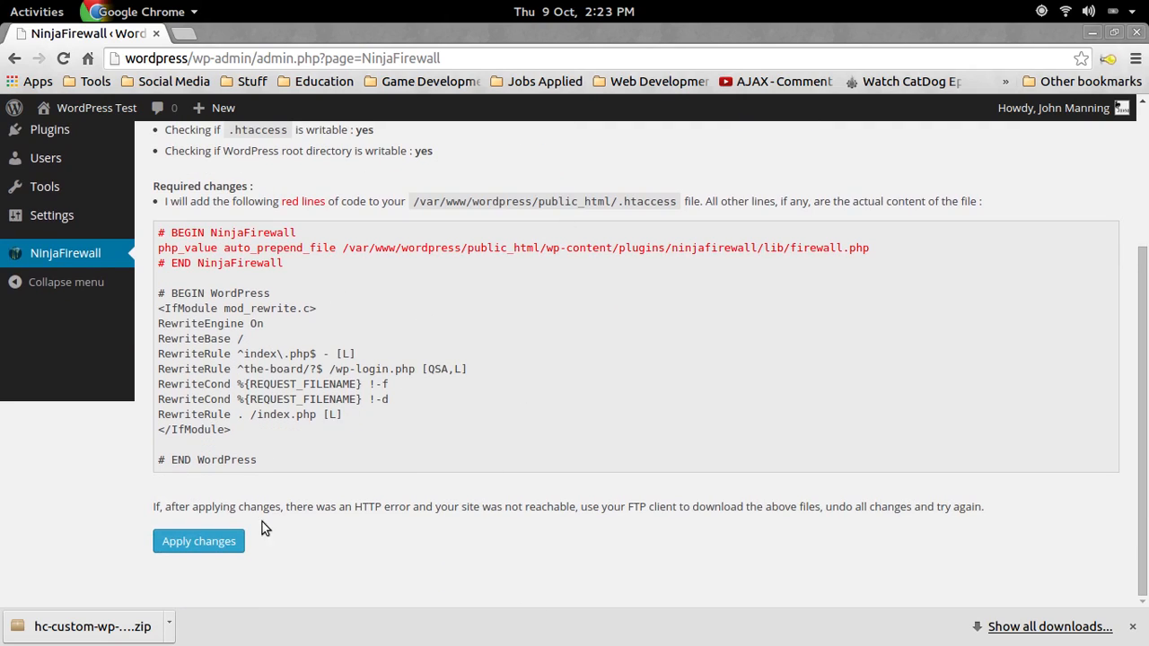
{"action": "left_click", "coordinate": [223, 543]}
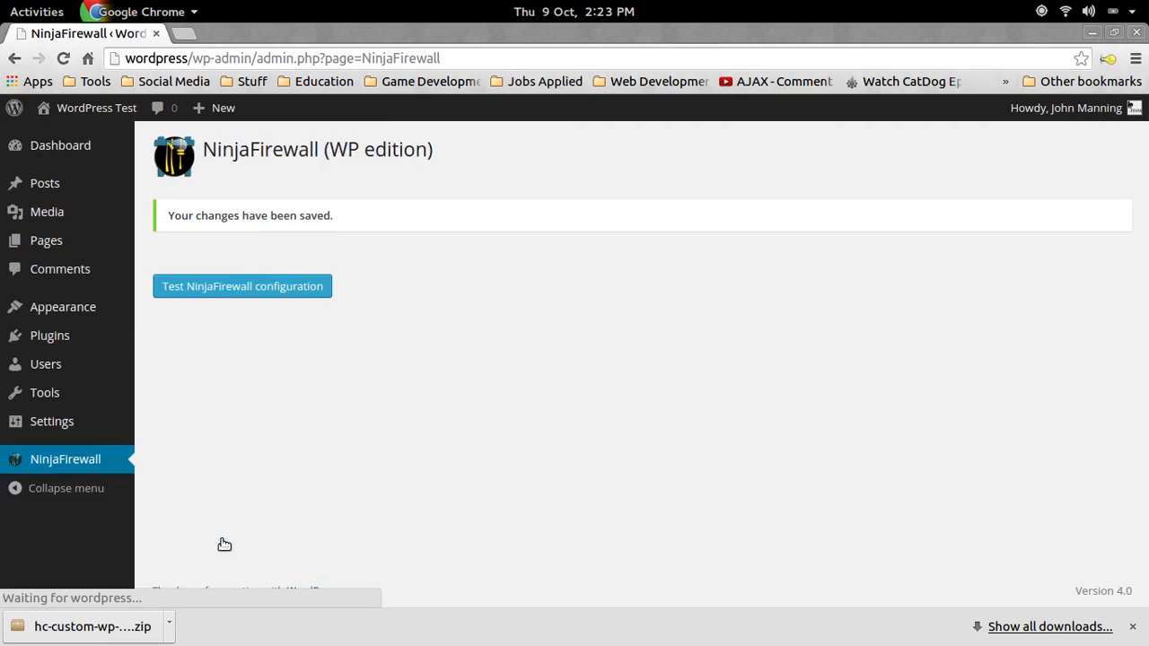
{"action": "left_click", "coordinate": [239, 287]}
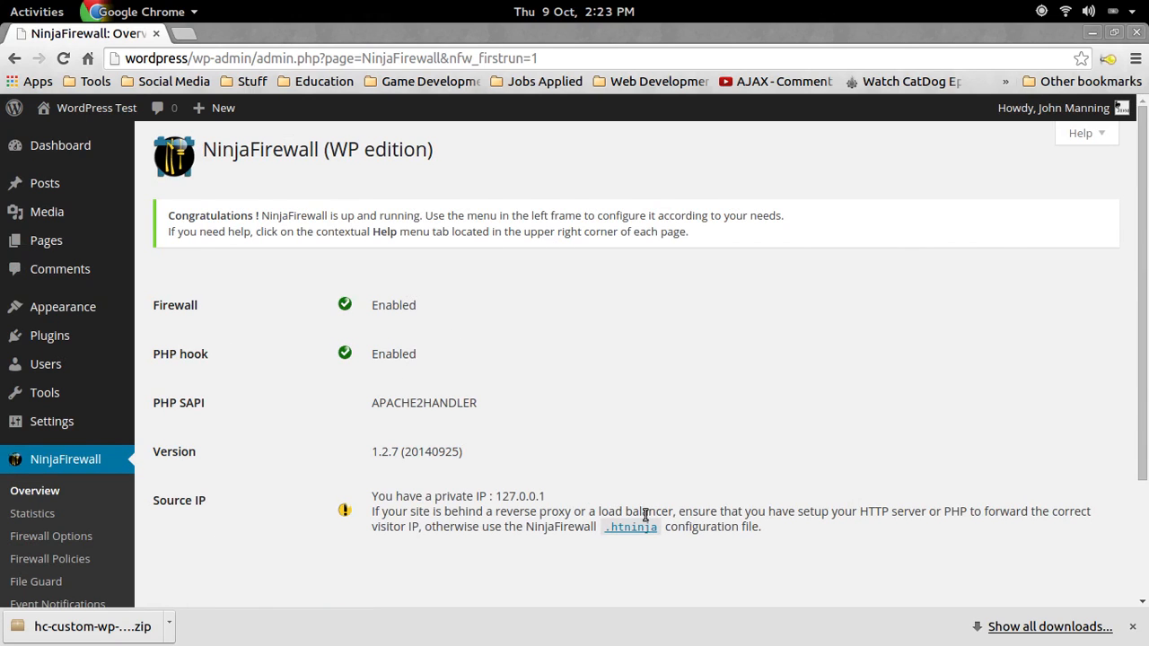
- Read the Source IP notice on the NinjaFirewall overview, including the advice on reverse proxies and load balancers
{"action": "left_click_drag", "start_coordinate": [388, 499], "coordinate": [535, 495]}
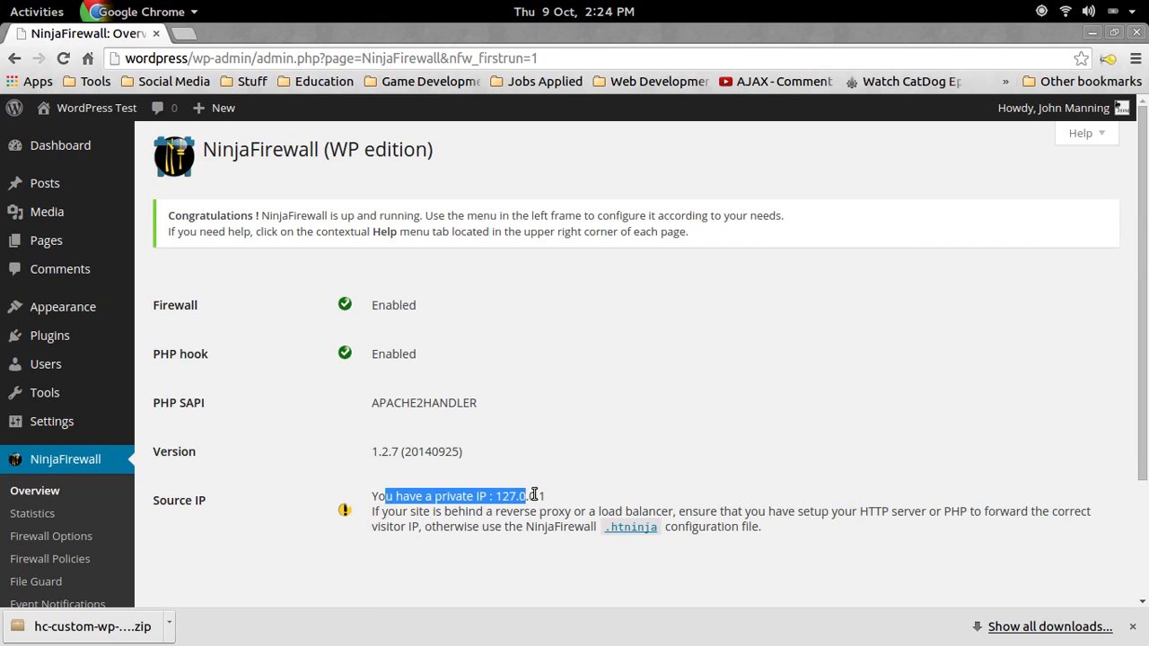
{"action": "left_click", "coordinate": [482, 505]}
{"action": "left_click_drag", "start_coordinate": [389, 512], "coordinate": [664, 511]}
{"action": "left_click", "coordinate": [727, 514]}
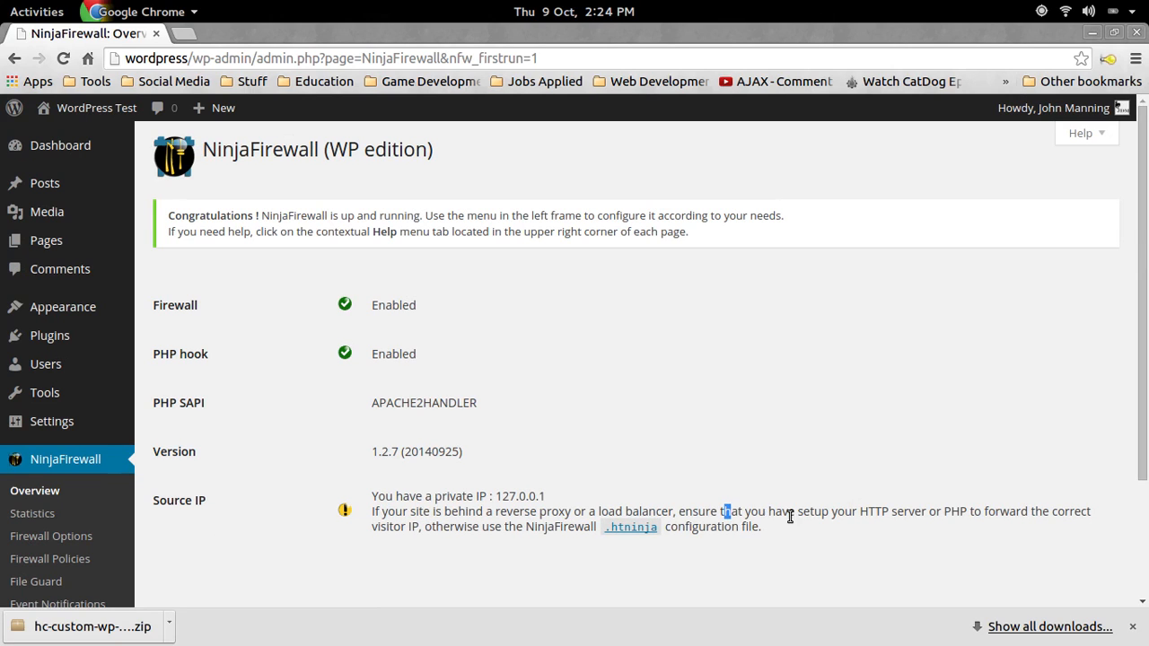
{"action": "left_click_drag", "start_coordinate": [760, 527], "coordinate": [714, 527]}
- Open NinjaFirewall's Firewall Log and check it for entries from the current month
{"action": "scroll", "coordinate": [623, 289], "scroll_direction": "down", "scroll_amount": 3}
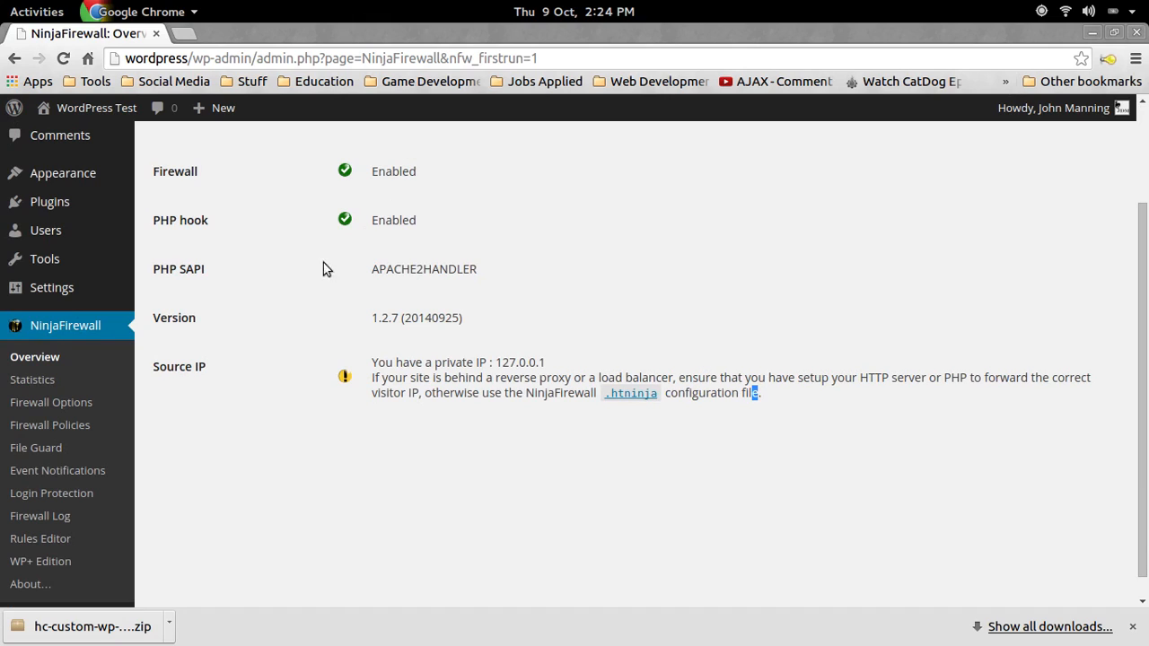
{"action": "left_click", "coordinate": [67, 516]}
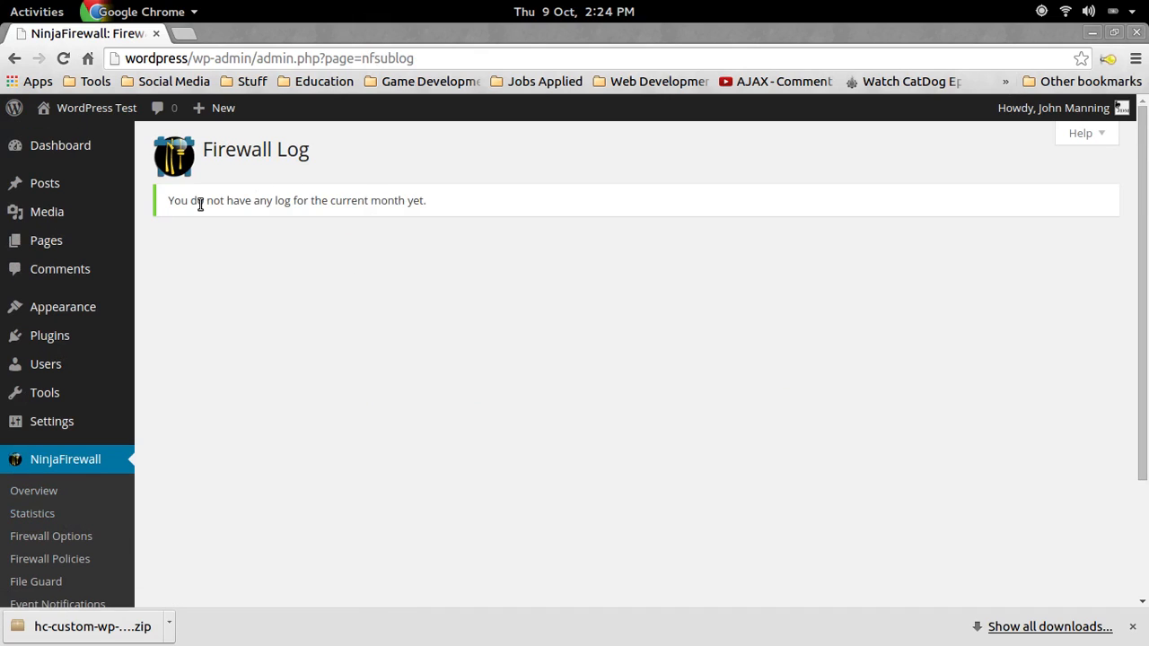
{"action": "left_click_drag", "start_coordinate": [182, 200], "coordinate": [337, 299]}
{"action": "scroll", "coordinate": [371, 448], "scroll_direction": "down", "scroll_amount": 3}
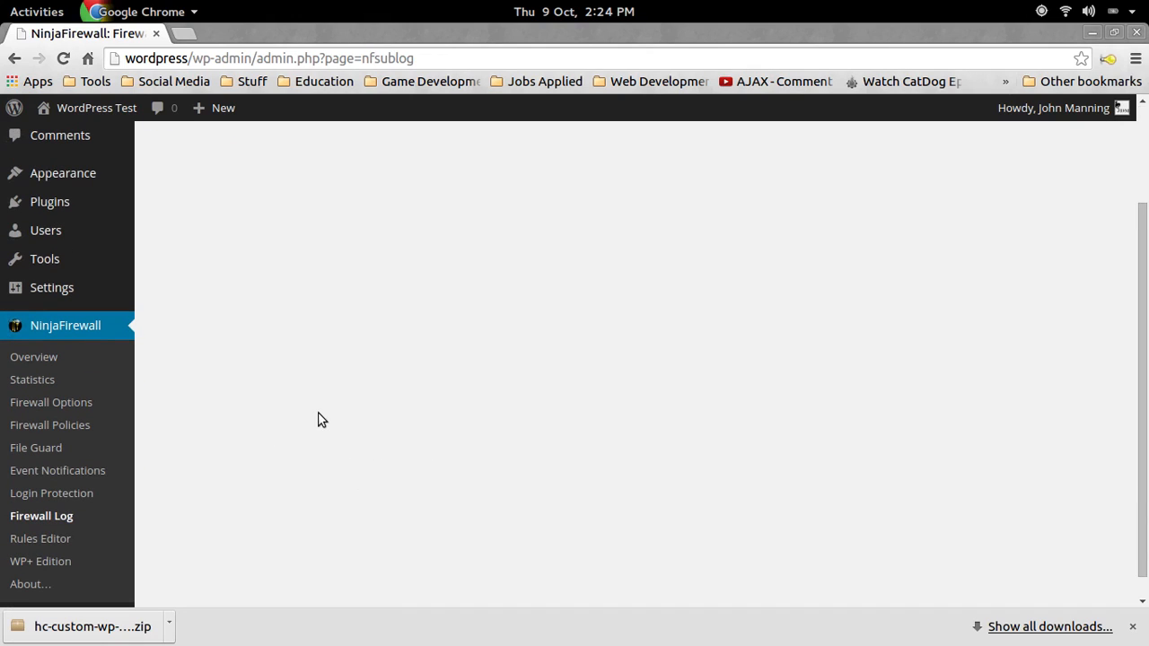
{"action": "scroll", "coordinate": [461, 305], "scroll_direction": "up", "scroll_amount": 3}
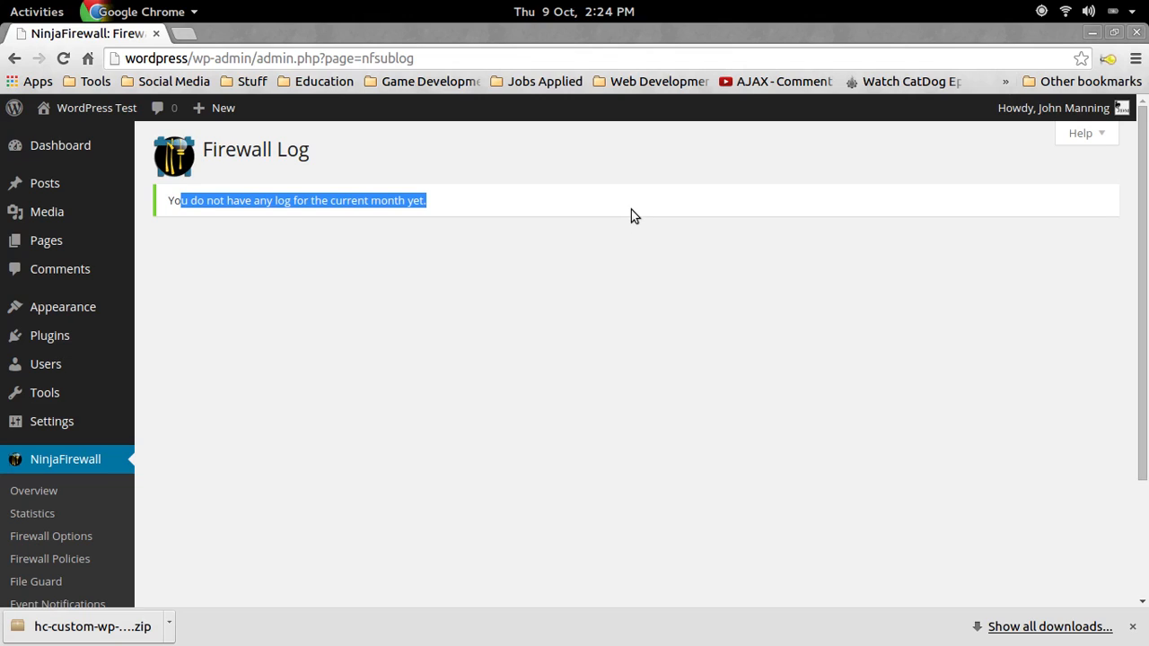
{"action": "left_click", "coordinate": [522, 444]}
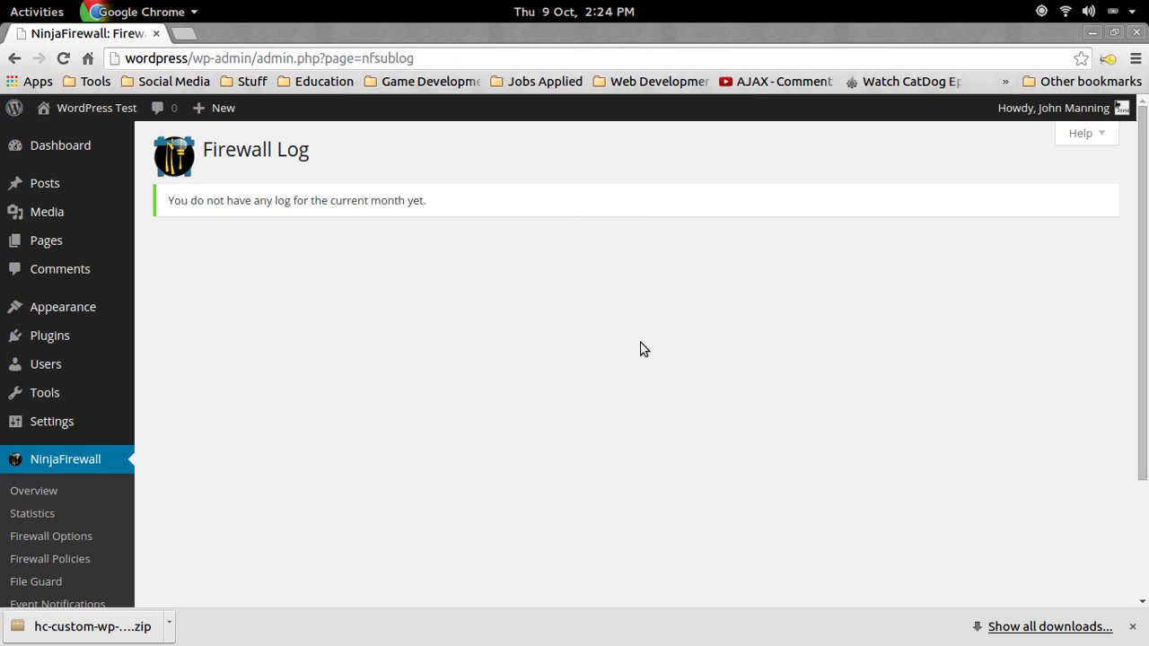
- Open a Terminal window, start a root shell with sudo -s, enter the account password and clear the screen
{"action": "key", "text": "super"}
{"action": "left_click", "coordinate": [652, 313]}
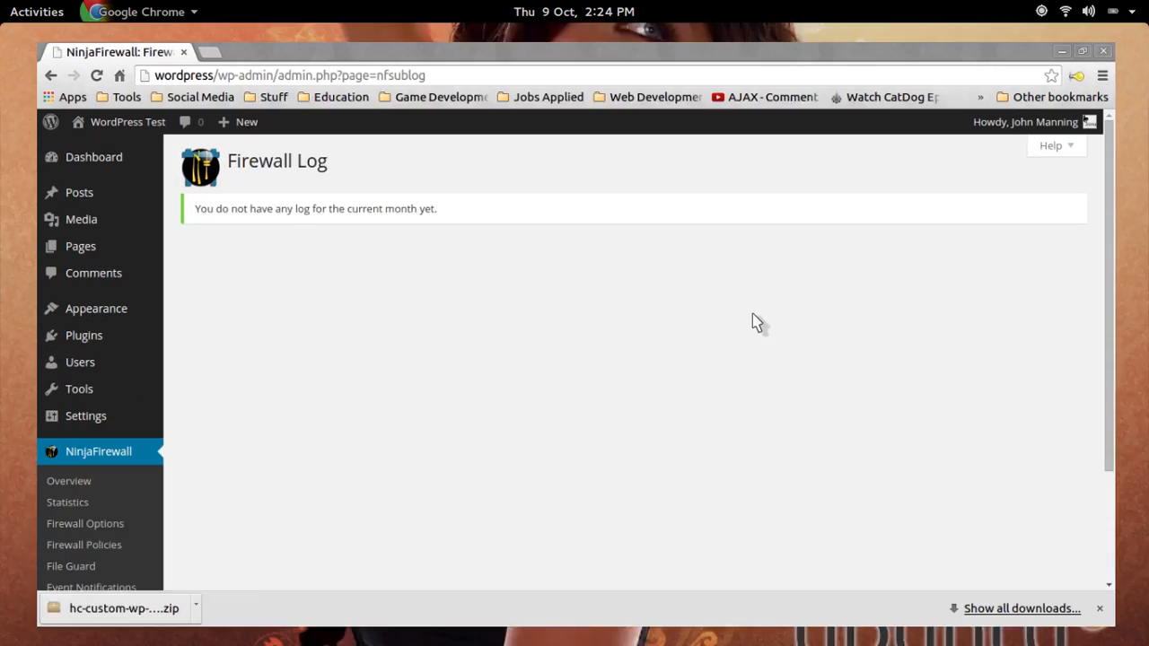
{"action": "key", "text": "ctrl+alt+t"}
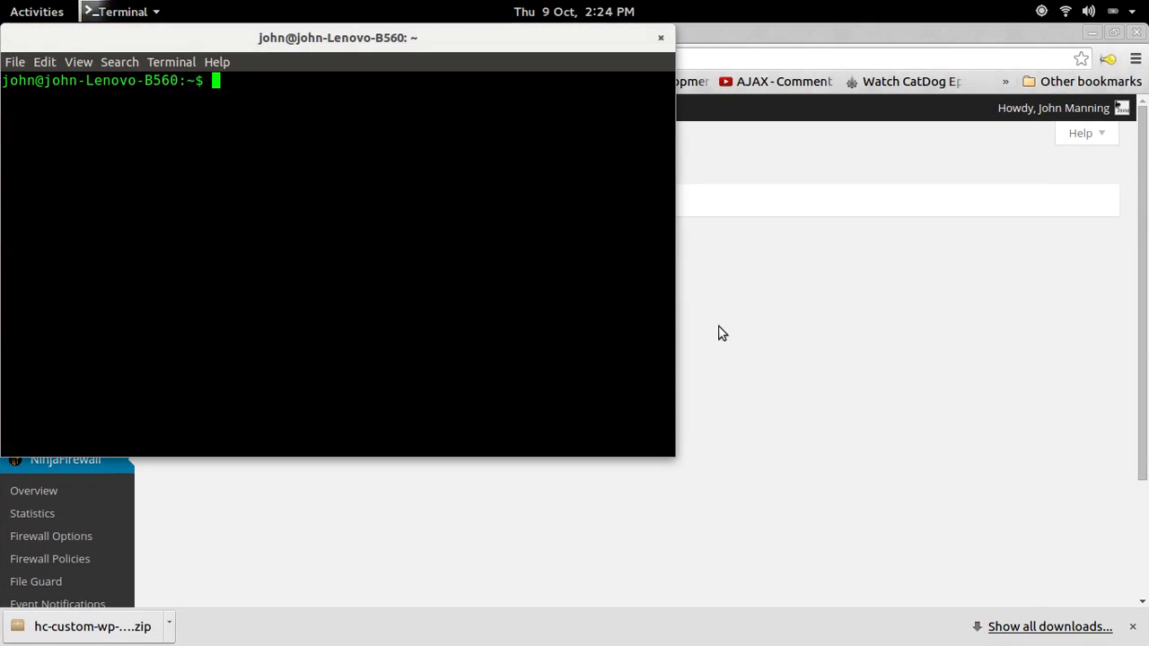
{"action": "type", "text": "sudo -s"}
{"action": "key", "text": "Return"}
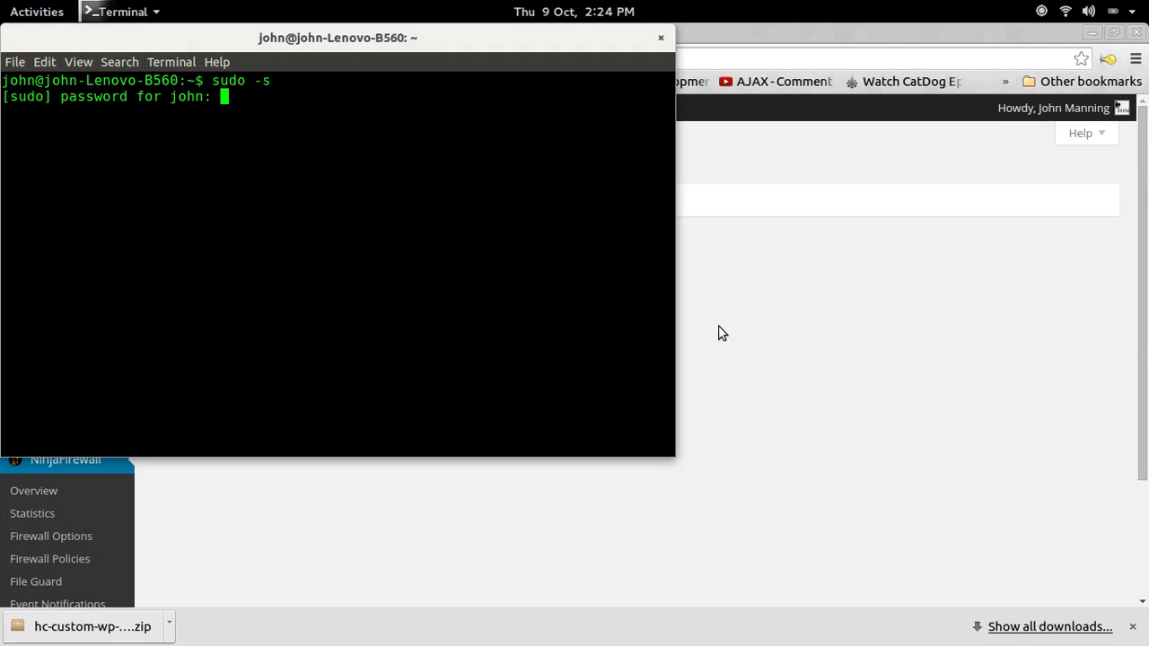
{"action": "key", "text": "Return"}
{"action": "type", "text": "clear"}
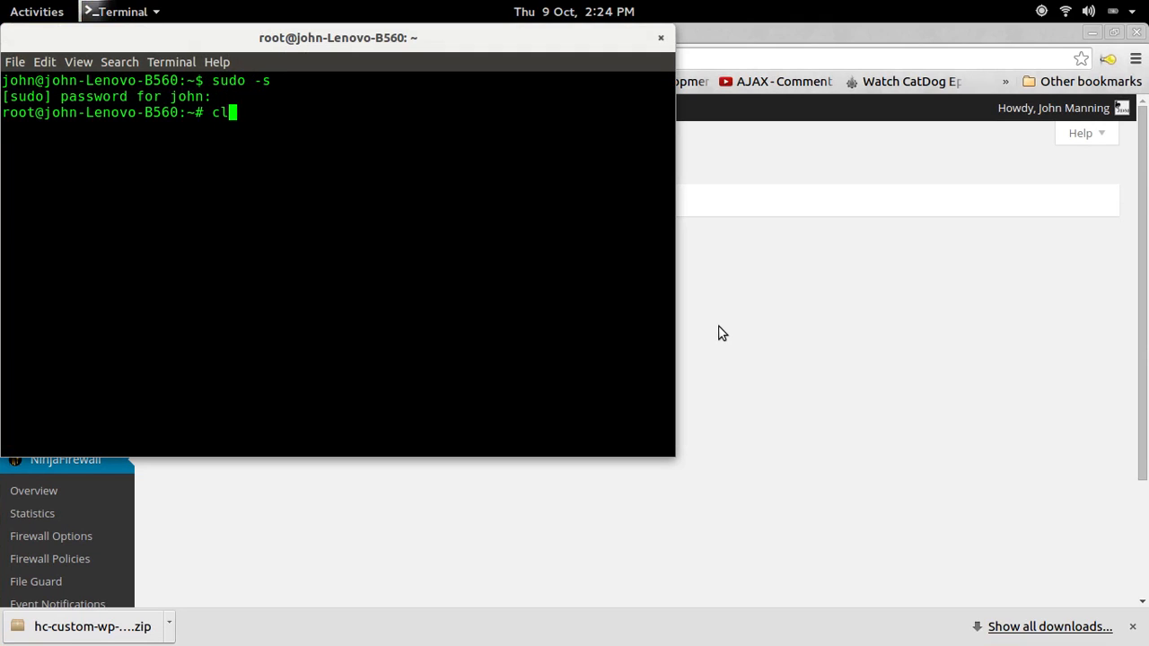
{"action": "key", "text": "Return"}
- Open /var/www/wordpress/public_html/.htaccess in the nano editor
{"action": "type", "text": "nano /var/www/wordpress/public_html/.htacce"}
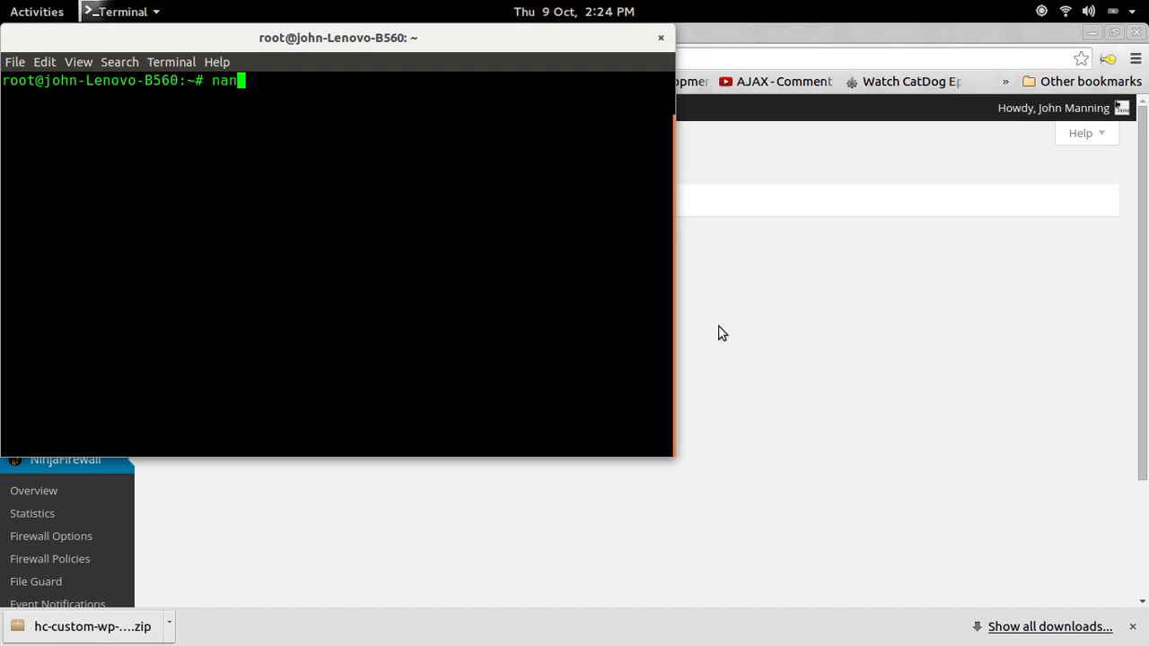
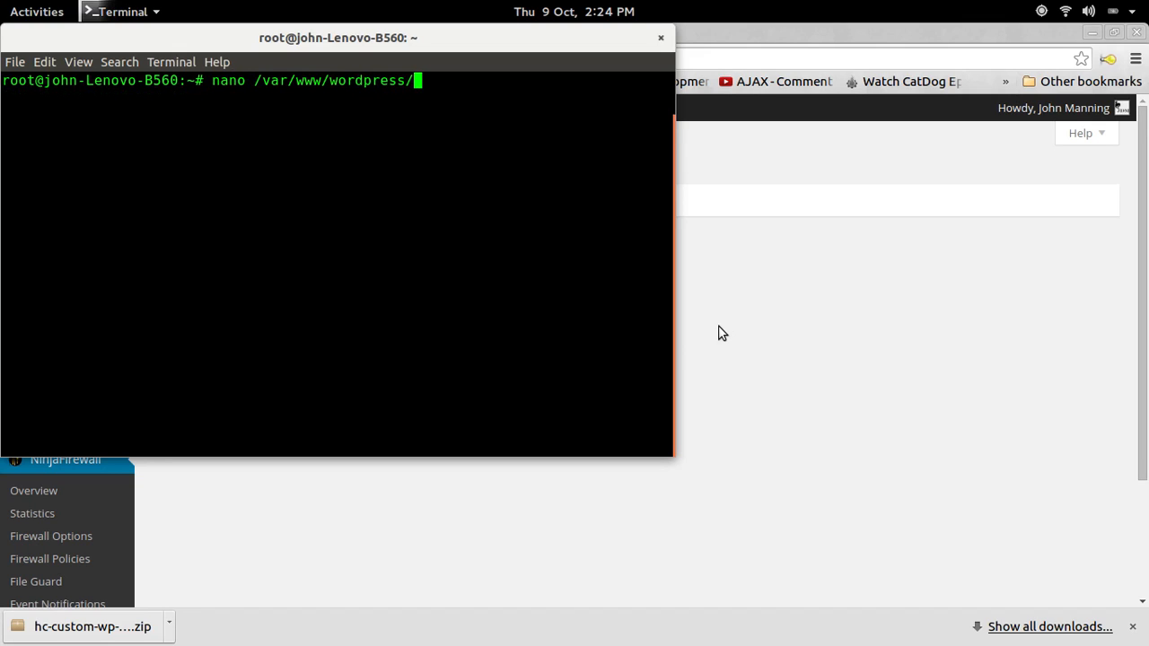
{"action": "type", "text": "html"}
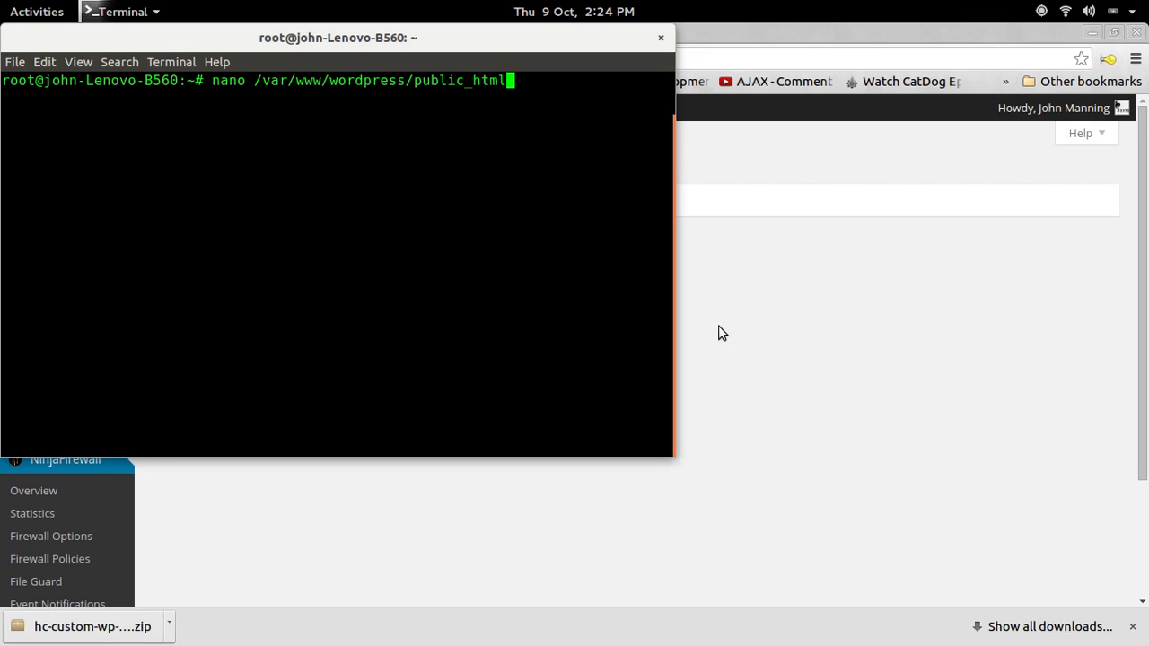
{"action": "type", "text": "/.htaccess"}
{"action": "key", "text": "Return"}
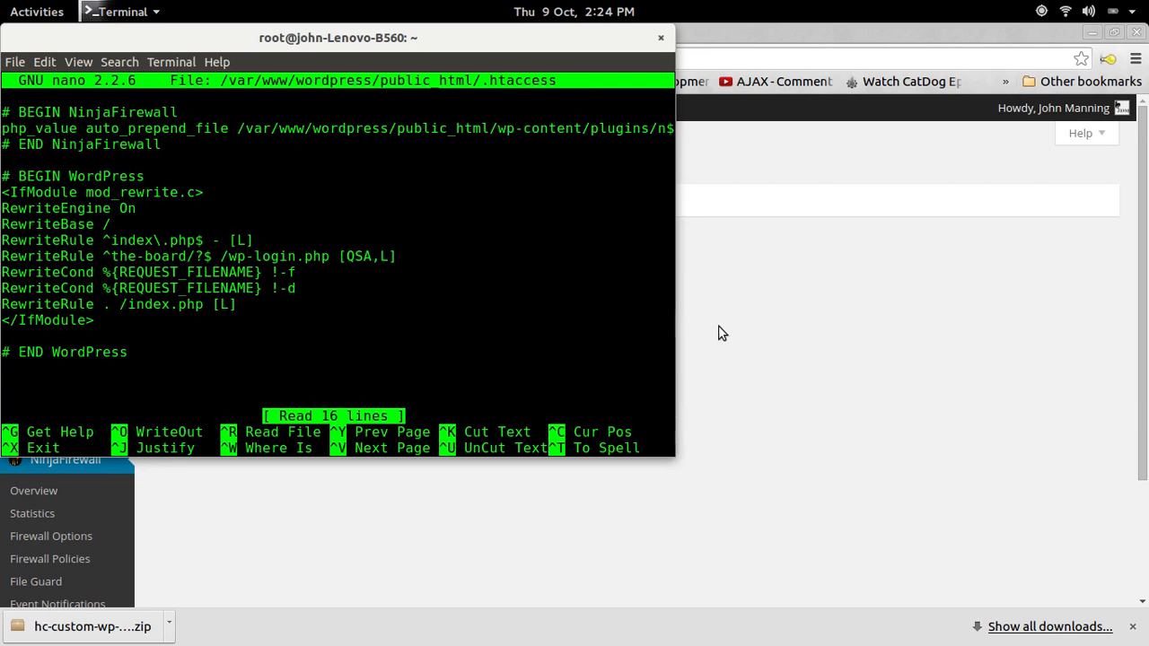
- Look through the NinjaFirewall and WordPress sections of the .htaccess file
{"action": "key", "text": "Down"}
{"action": "key", "text": "Down"}
{"action": "key", "text": "Down"}
{"action": "key", "text": "Down"}
{"action": "key", "text": "Down"}
{"action": "key", "text": "Down"}
{"action": "key", "text": "Down"}
{"action": "key", "text": "Down"}
{"action": "key", "text": "Down"}
{"action": "key", "text": "Down"}
{"action": "key", "text": "Down"}
{"action": "key", "text": "Down"}
{"action": "key", "text": "Down"}
{"action": "key", "text": "Down"}
{"action": "key", "text": "Down"}
{"action": "key", "text": "Down"}
{"action": "key", "text": "Up"}
{"action": "key", "text": "Up"}
{"action": "key", "text": "Up"}
{"action": "key", "text": "Up"}
{"action": "key", "text": "Up"}
{"action": "key", "text": "Up"}
{"action": "key", "text": "Up"}
{"action": "key", "text": "Up"}
{"action": "key", "text": "Up"}
{"action": "key", "text": "Up"}
{"action": "key", "text": "Up"}
{"action": "key", "text": "Up"}
{"action": "key", "text": "Up"}
{"action": "key", "text": "Up"}
{"action": "key", "text": "Up"}
{"action": "key", "text": "Up"}
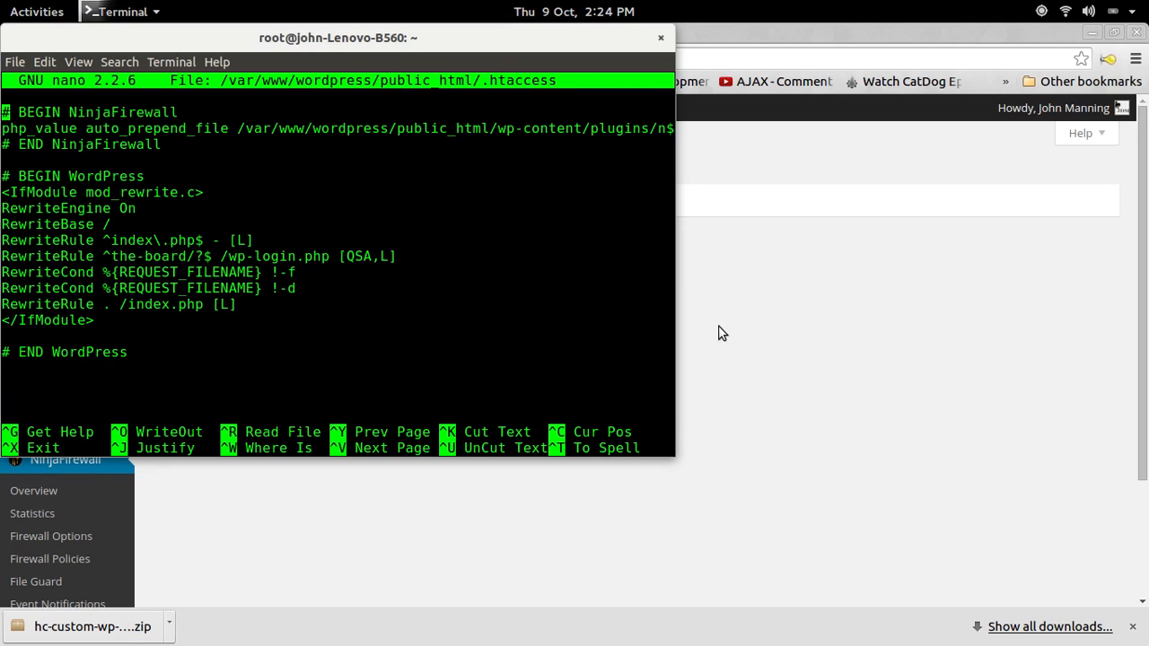
{"action": "key", "text": "Right"}
{"action": "key", "text": "Right"}
{"action": "key", "text": "Right"}
{"action": "key", "text": "Right"}
{"action": "key", "text": "Right"}
{"action": "key", "text": "Right"}
{"action": "key", "text": "Right"}
{"action": "key", "text": "Right"}
{"action": "key", "text": "Right"}
{"action": "key", "text": "Right"}
{"action": "key", "text": "Right"}
{"action": "key", "text": "Right"}
{"action": "key", "text": "Right"}
{"action": "key", "text": "Right"}
{"action": "key", "text": "Right"}
- Add the comment "# Deny Access To Files" below the "# END WordPress" line, leaving a blank line between them
{"action": "key", "text": "Down"}
{"action": "key", "text": "Down"}
{"action": "key", "text": "Down"}
{"action": "key", "text": "Down"}
{"action": "key", "text": "Down"}
{"action": "key", "text": "Down"}
{"action": "key", "text": "Down"}
{"action": "key", "text": "Down"}
{"action": "key", "text": "Down"}
{"action": "key", "text": "Down"}
{"action": "key", "text": "Down"}
{"action": "key", "text": "Down"}
{"action": "key", "text": "Down"}
{"action": "key", "text": "Down"}
{"action": "key", "text": "Down"}
{"action": "key", "text": "Down"}
{"action": "key", "text": "alt+Tab"}
{"action": "left_click", "coordinate": [300, 339]}
{"action": "key", "text": "Return"}
{"action": "key", "text": "Return"}
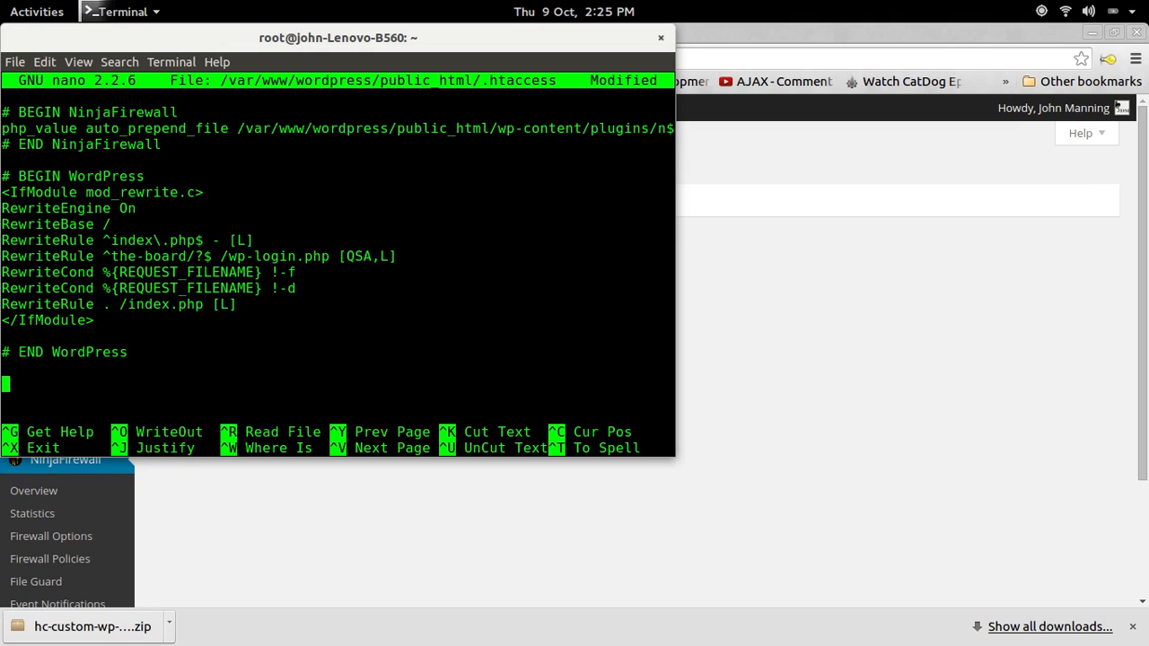
{"action": "type", "text": "#"}
{"action": "type", "text": "Deny Access T"}
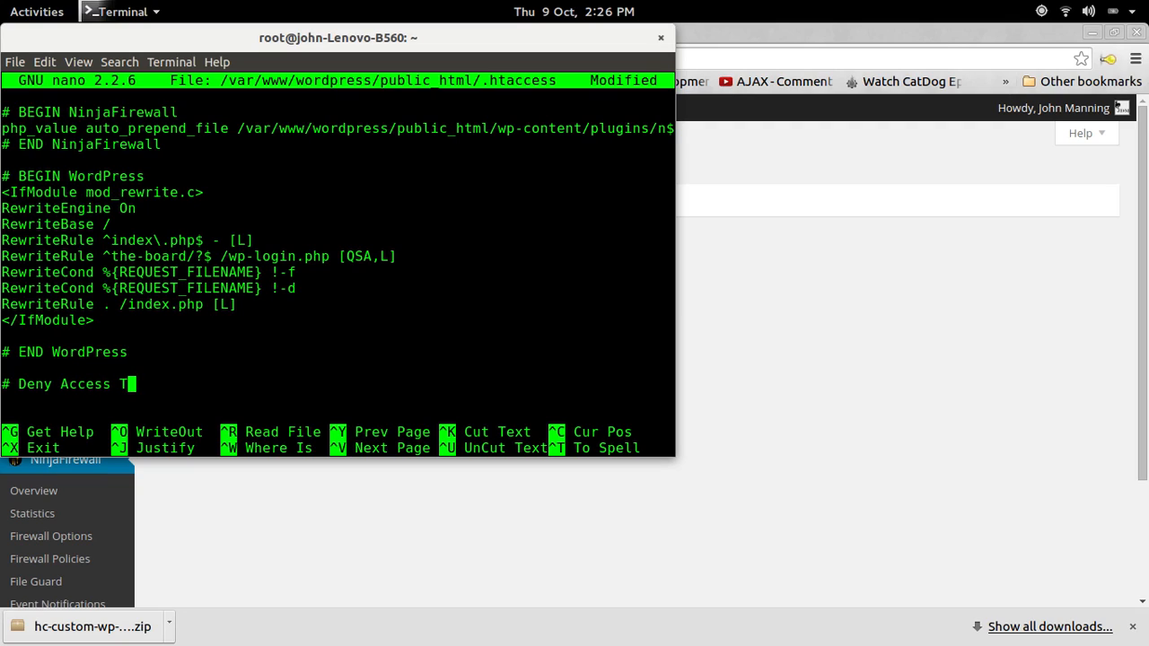
{"action": "type", "text": "o Files"}
{"action": "key", "text": "ctrl+s"}
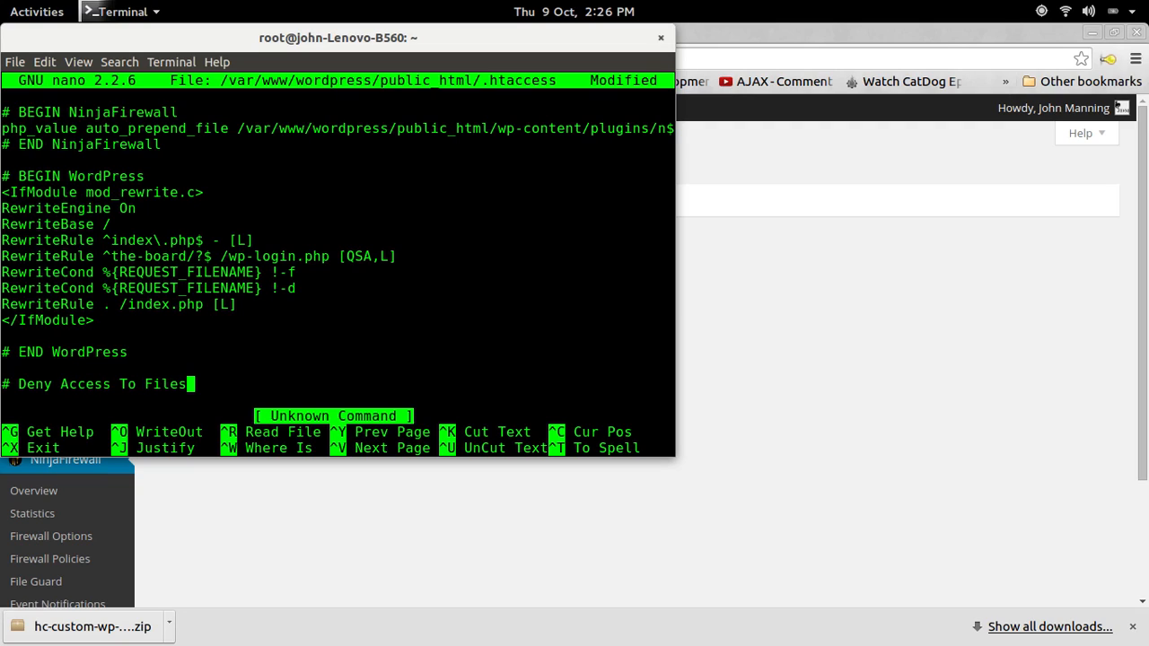
{"action": "key", "text": "Down"}
{"action": "key", "text": "Left"}
- Add an opening <Files wp-config.php> tag and a closing </Files> tag under the "# Deny Access To Files" comment
{"action": "key", "text": "Return"}
{"action": "type", "text": "<"}
{"action": "key", "text": "alt+Tab"}
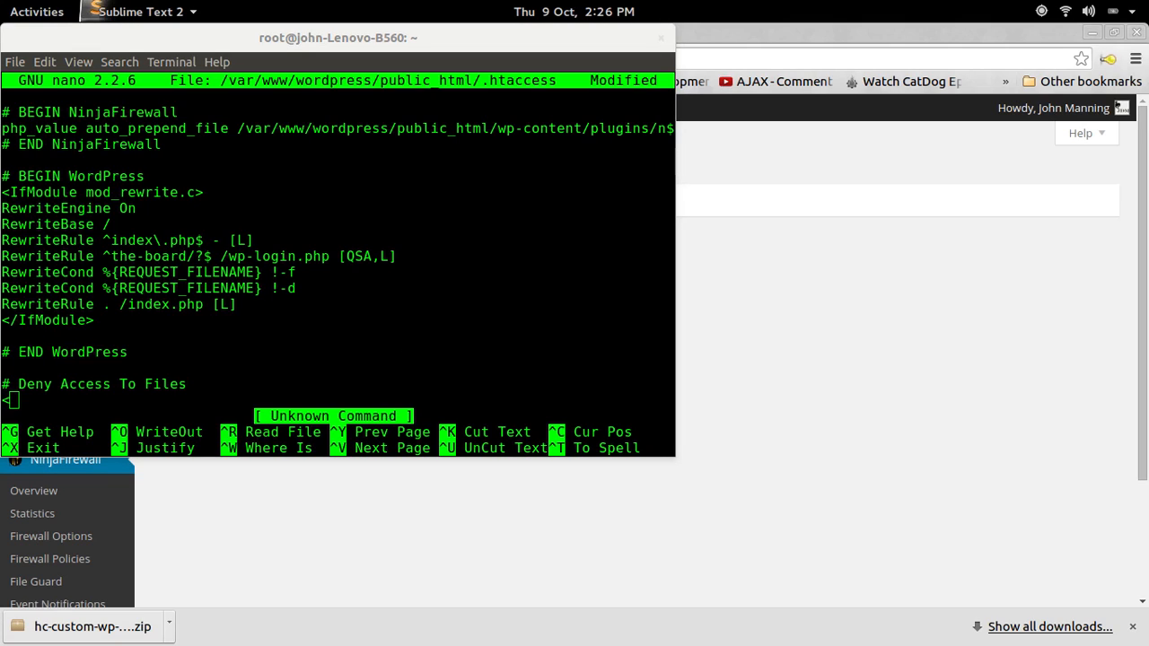
{"action": "left_click", "coordinate": [329, 382]}
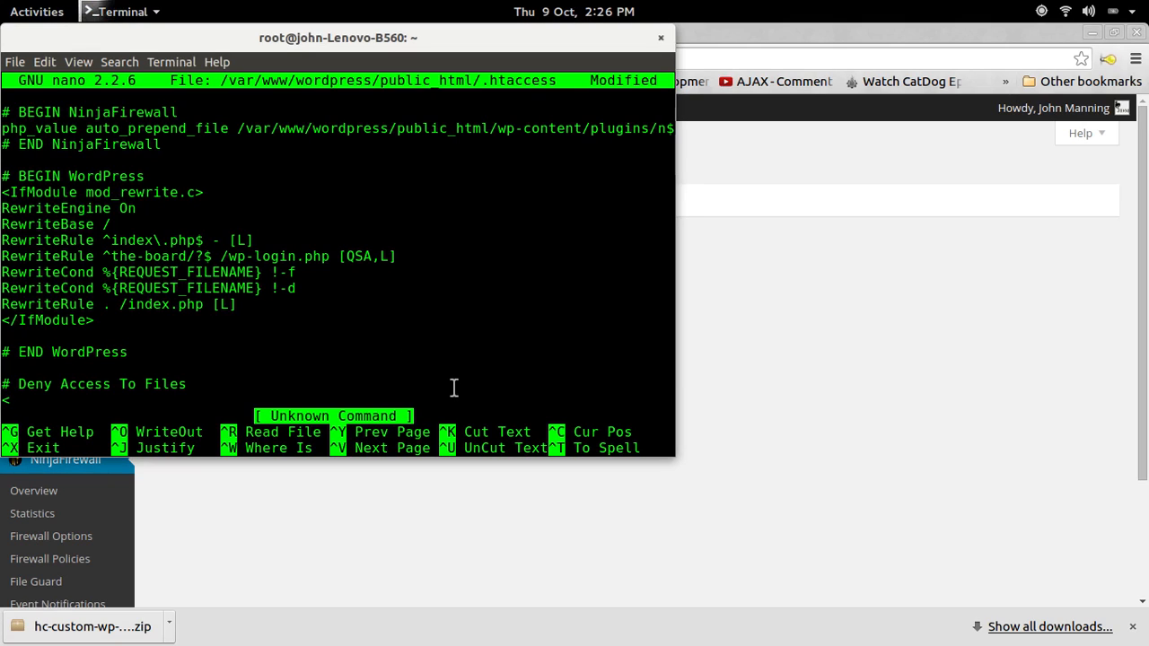
{"action": "type", "text": "Files wp-"}
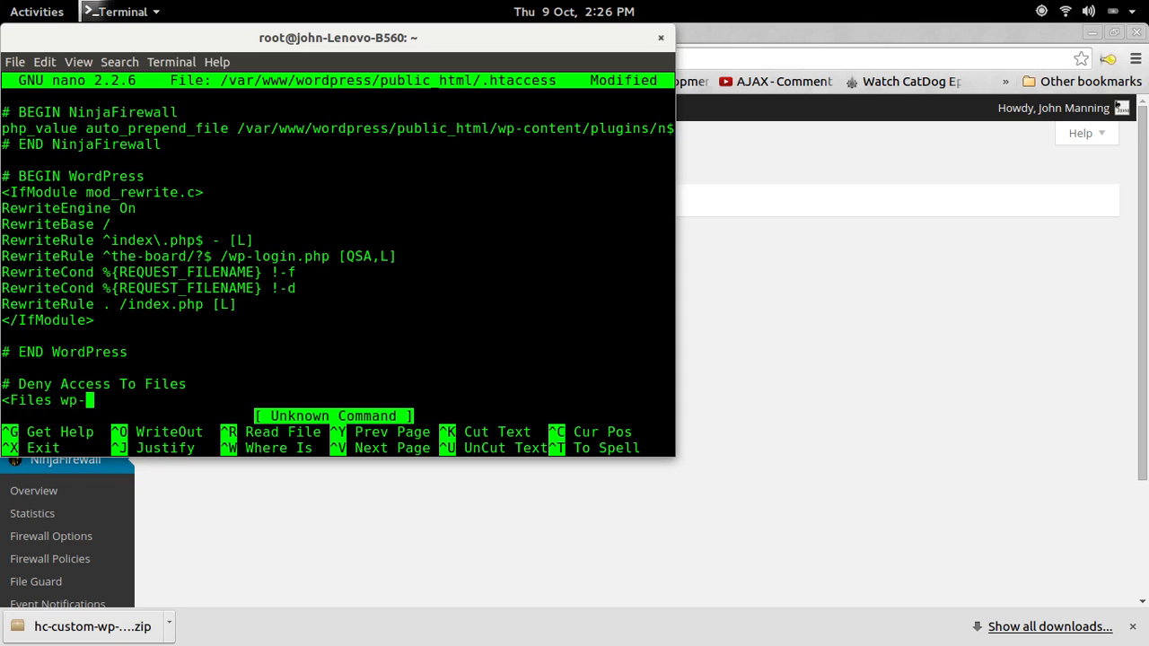
{"action": "type", "text": "config.php"}
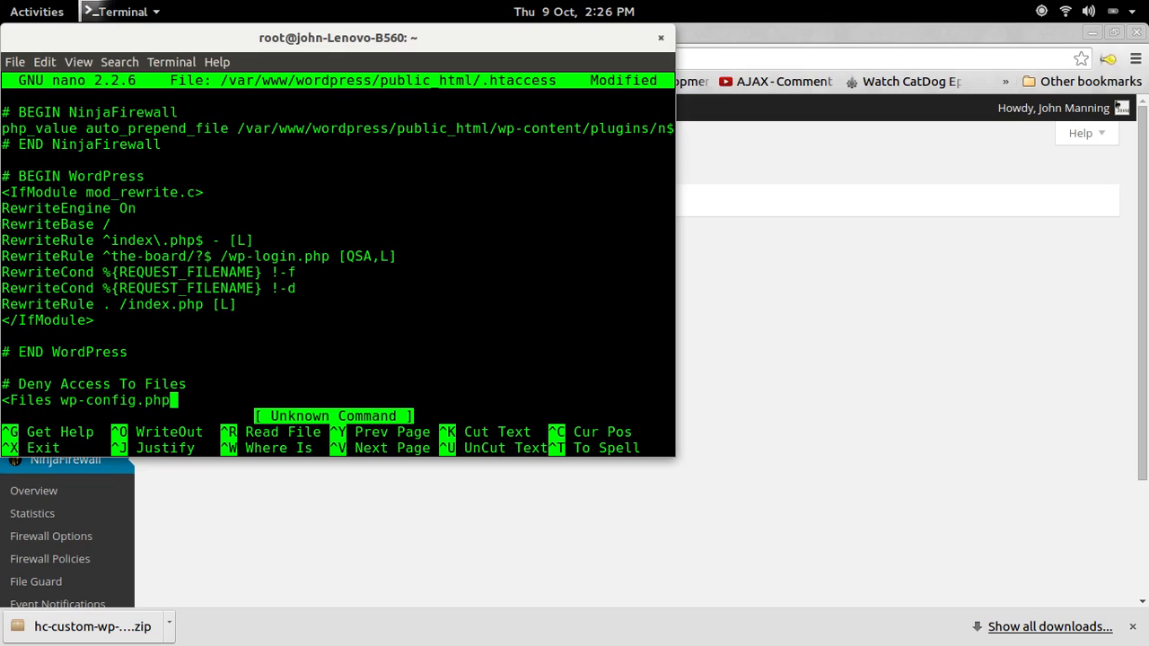
{"action": "type", "text": ">"}
{"action": "key", "text": "Return"}
{"action": "key", "text": "Return"}
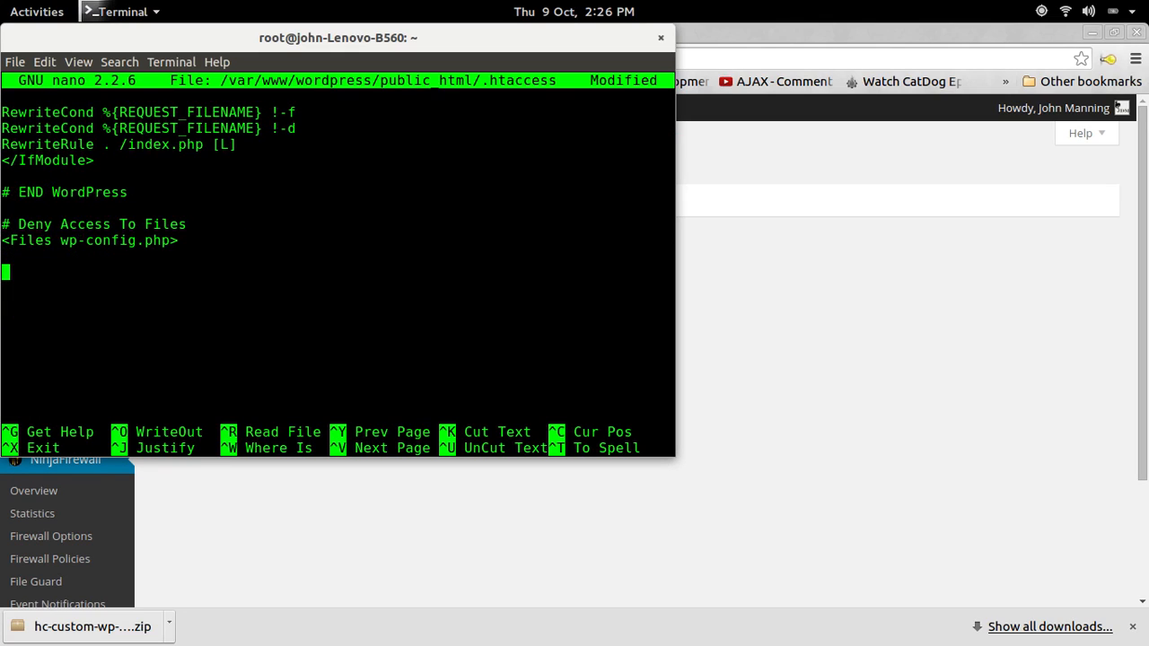
{"action": "type", "text": "</Files>"}
- Insert the rules "order allow,deny" and "deny from all" inside the wp-config.php Files block
{"action": "key", "text": "Up"}
{"action": "type", "text": "ord"}
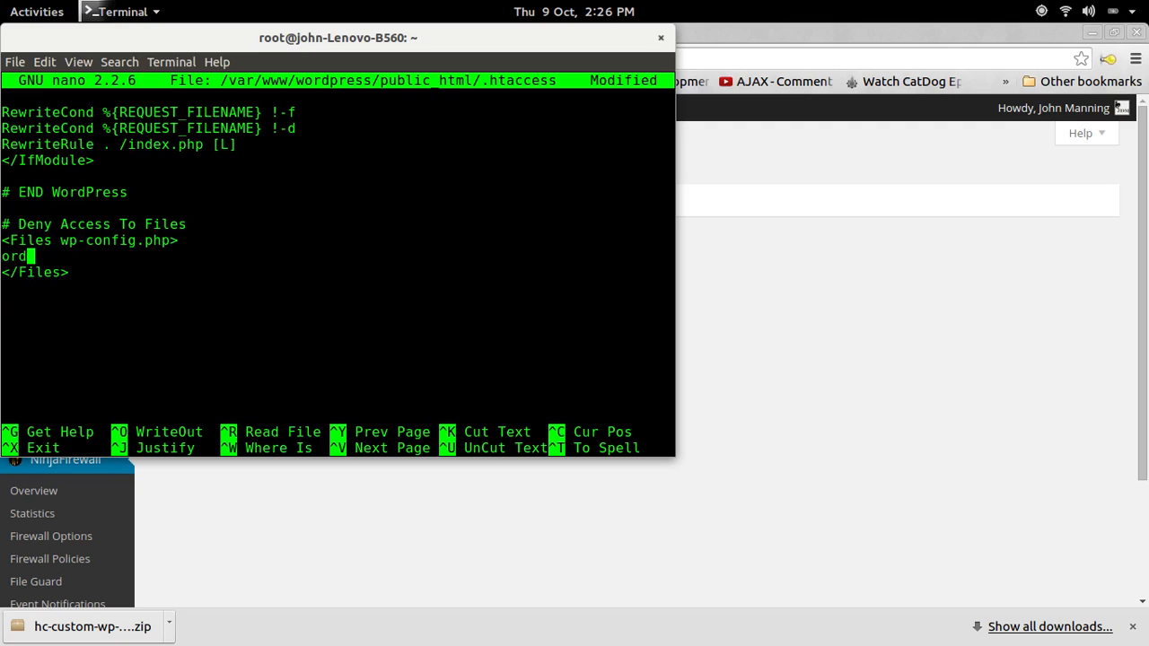
{"action": "type", "text": "er allow,deny"}
{"action": "key", "text": "Return"}
{"action": "type", "text": "deny"}
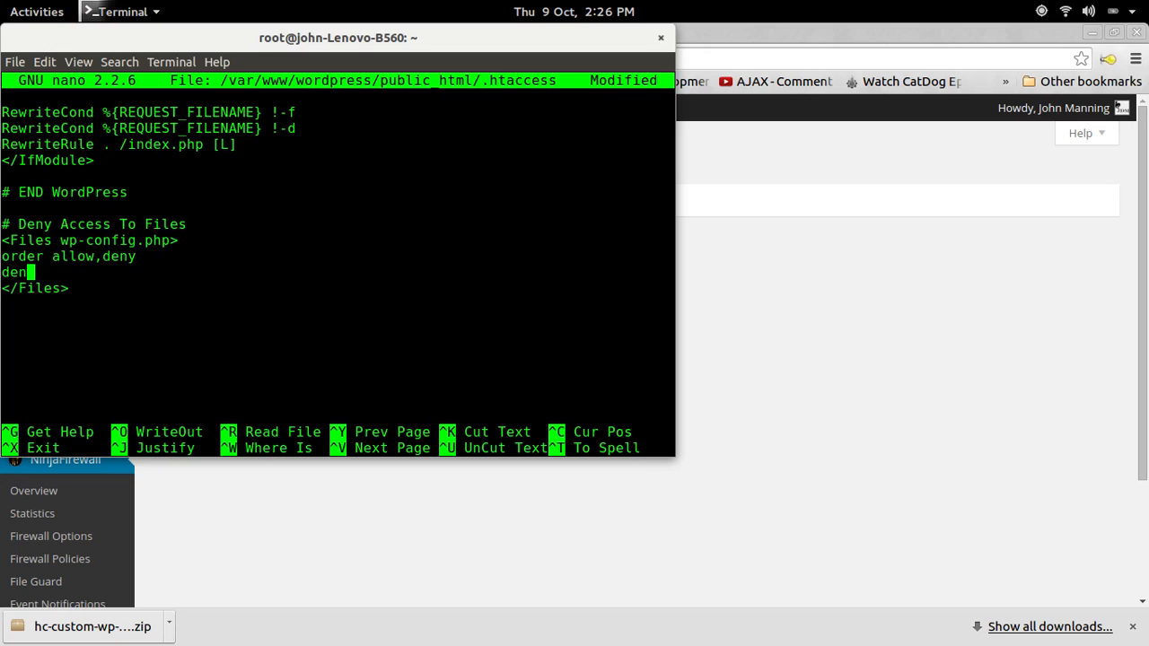
{"action": "key", "text": "BackSpace"}
{"action": "key", "text": "BackSpace"}
{"action": "type", "text": "y from all"}
- Switch to Google Chrome and visit wordpress/wp-config.php in a new tab to check access to the file
{"action": "left_click", "coordinate": [859, 439]}
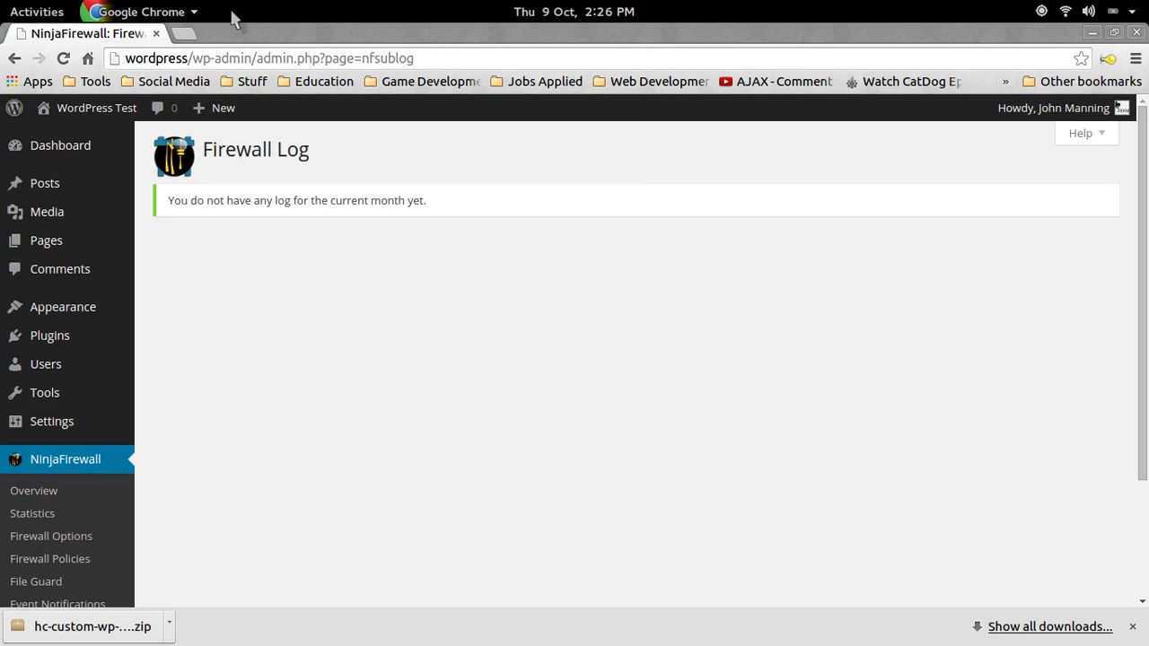
{"action": "left_click", "coordinate": [182, 34]}
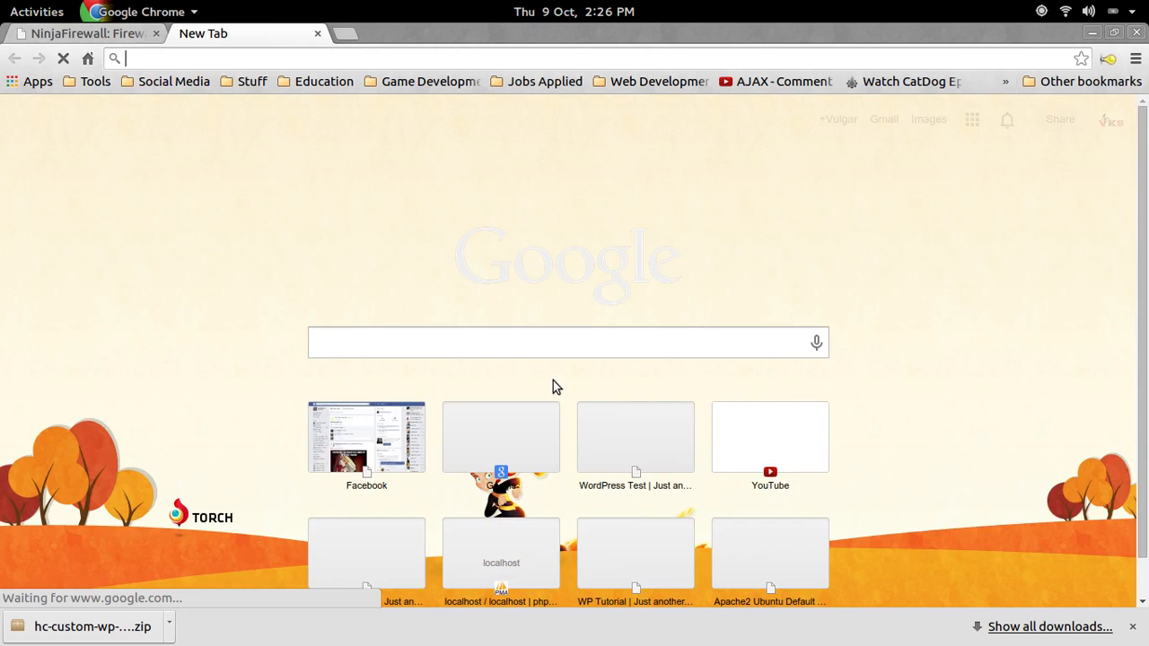
{"action": "type", "text": "wordpress/"}
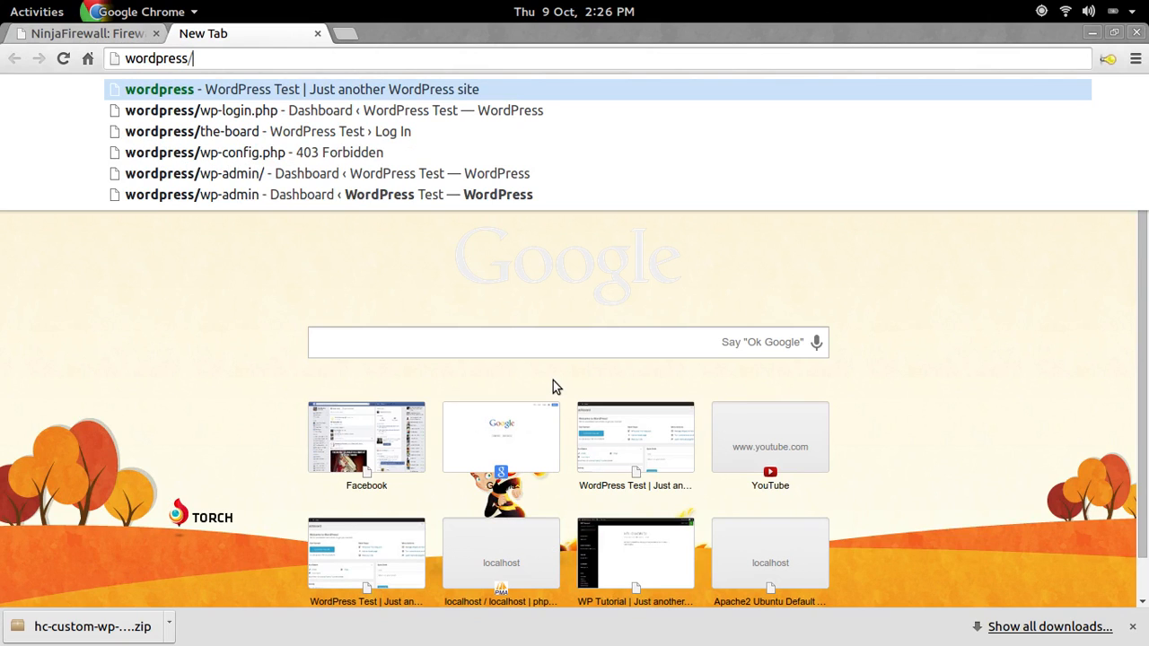
{"action": "type", "text": "wp-co"}
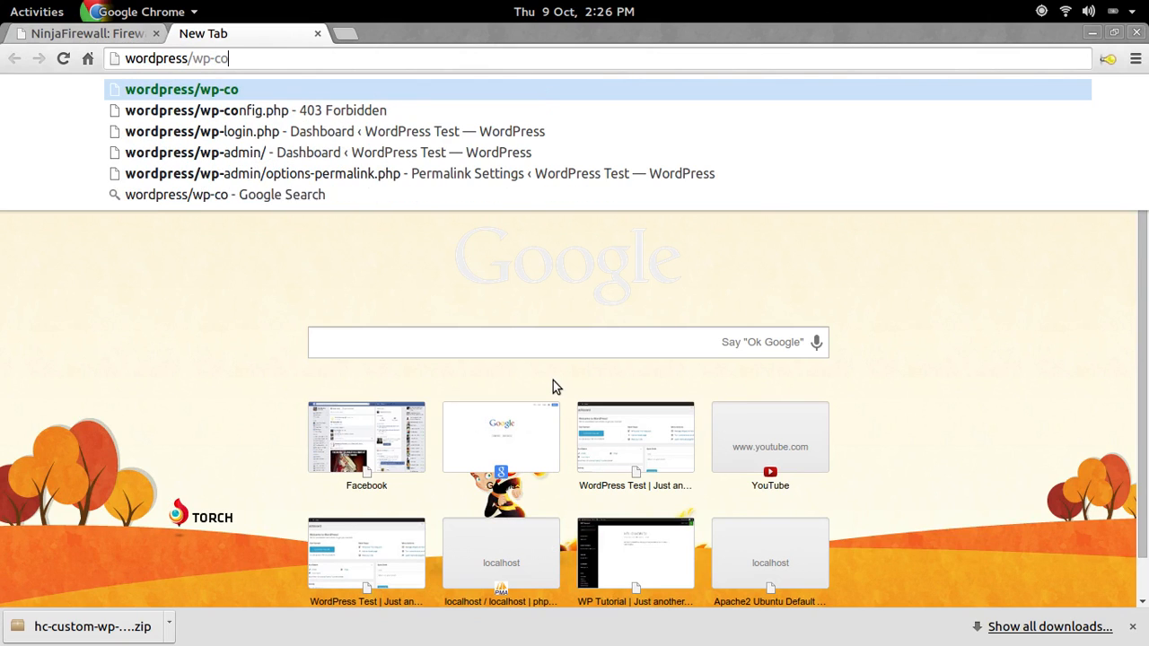
{"action": "type", "text": "nfig.php"}
{"action": "key", "text": "Return"}
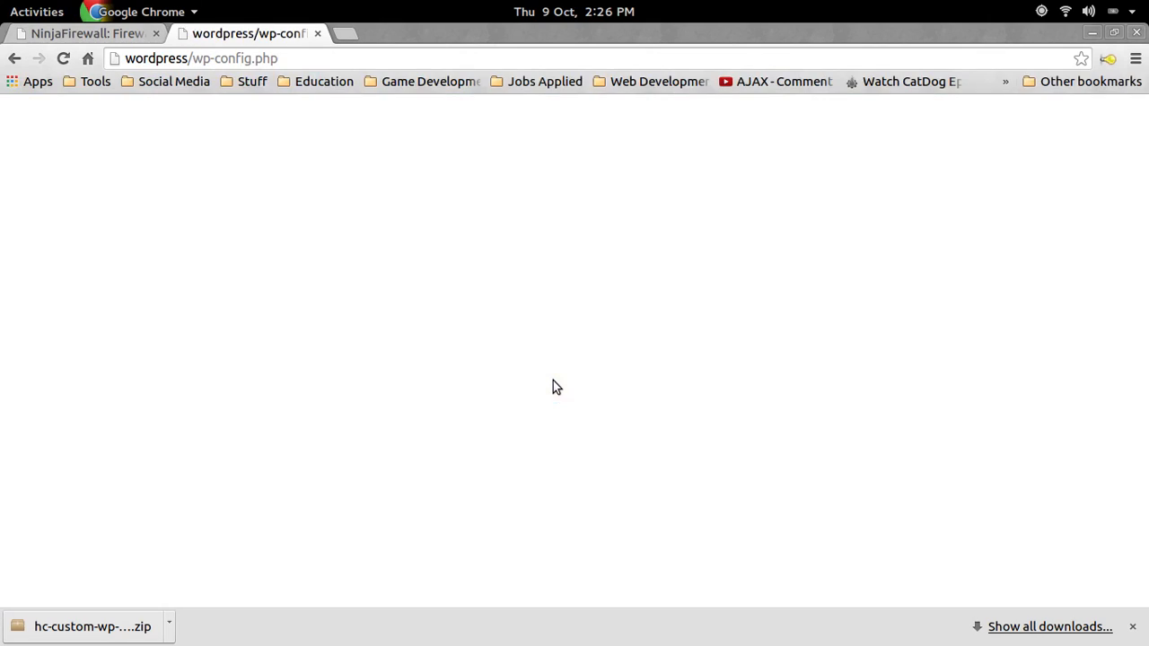
{"action": "key", "text": "ctrl+shift+Page_Up"}
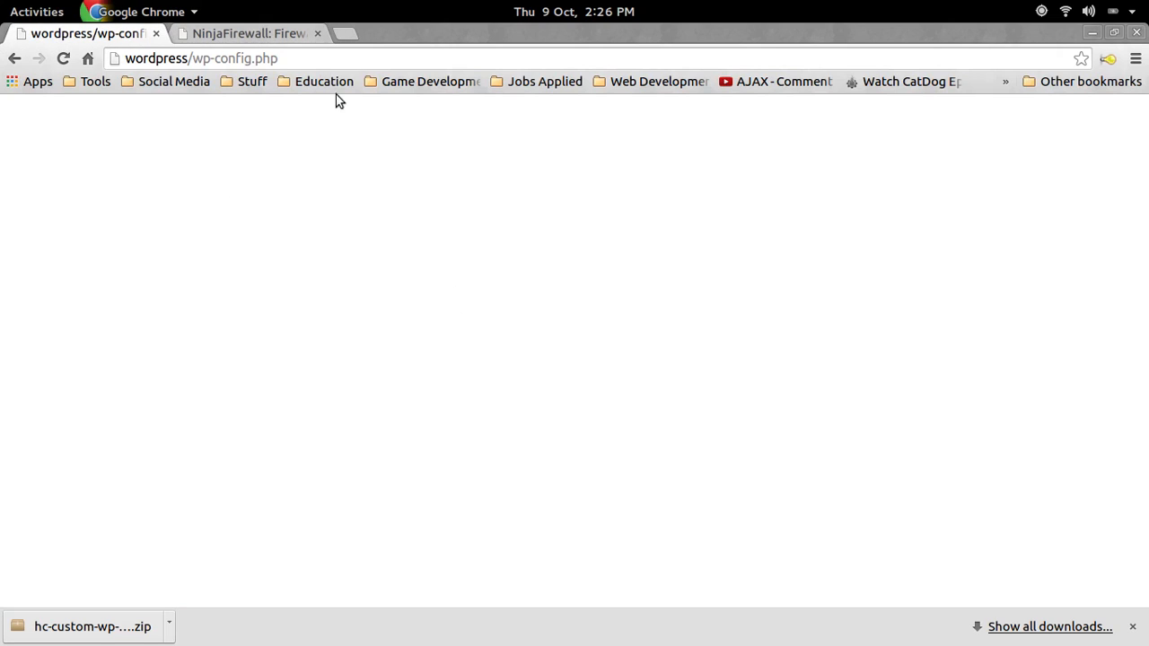
{"action": "left_click", "coordinate": [190, 58]}
{"action": "left_click_drag", "start_coordinate": [277, 48], "coordinate": [327, 55]}
{"action": "left_click", "coordinate": [282, 60]}
- Switch back to the Terminal, save the .htaccess changes under the same file name and exit nano
{"action": "key", "text": "alt+Tab"}
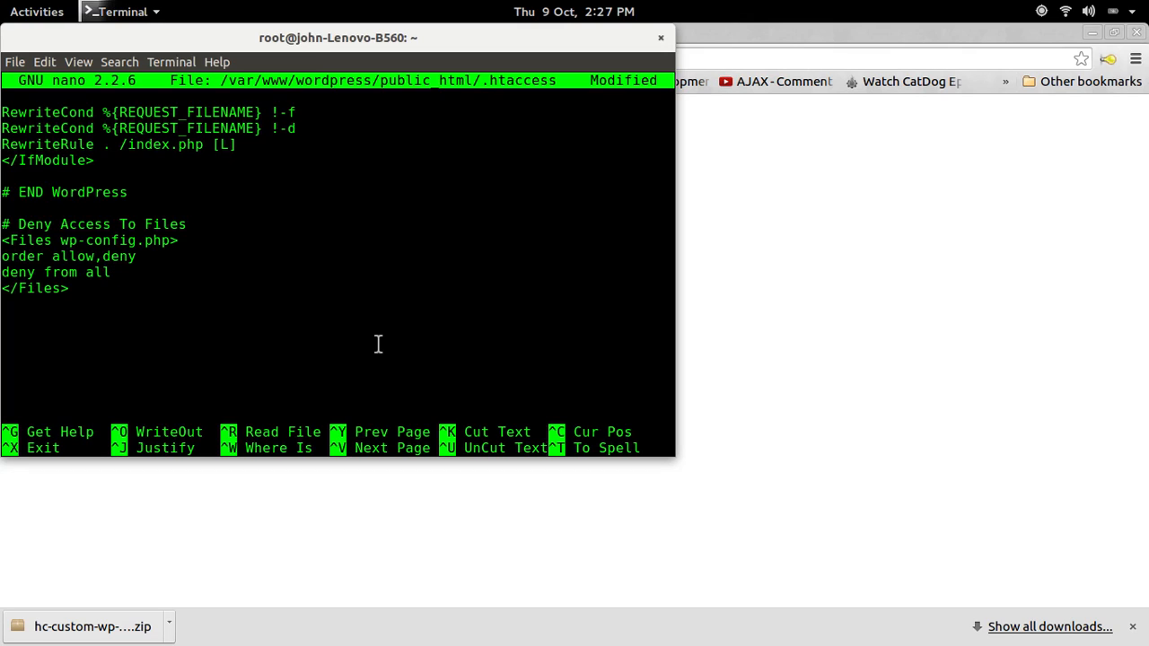
{"action": "key", "text": "ctrl+x"}
{"action": "key", "text": "y"}
{"action": "key", "text": "Return"}
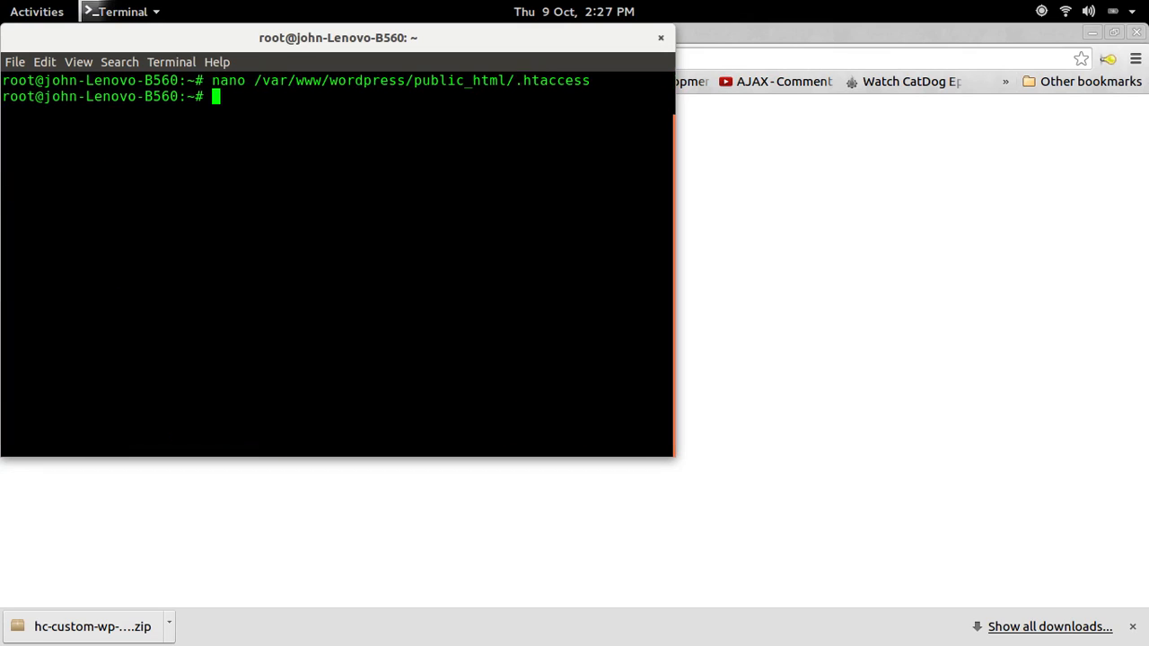
- In Google Chrome, reload wordpress/wp-config.php to test the deny rule and load the site's home page at wordpress/
{"action": "left_click", "coordinate": [730, 256]}
{"action": "left_click", "coordinate": [64, 58]}
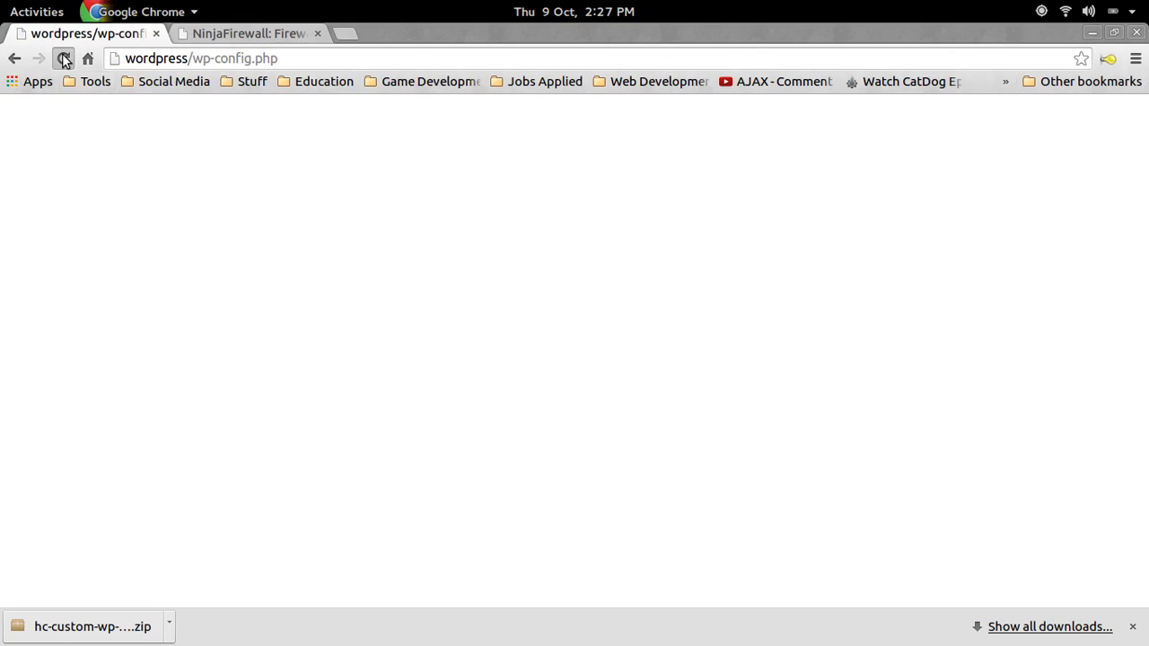
{"action": "left_click_drag", "start_coordinate": [195, 56], "coordinate": [385, 54]}
{"action": "key", "text": "BackSpace"}
{"action": "key", "text": "Return"}
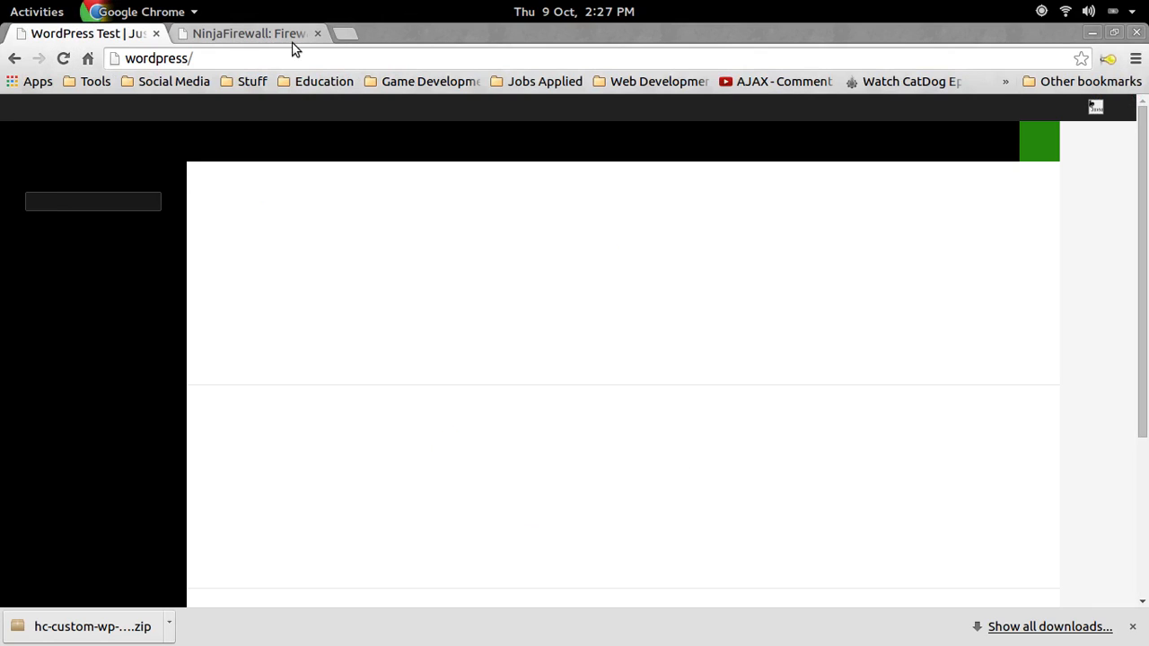
- Return to the Terminal and reopen the site's .htaccess file in nano
{"action": "key", "text": "alt+Tab"}
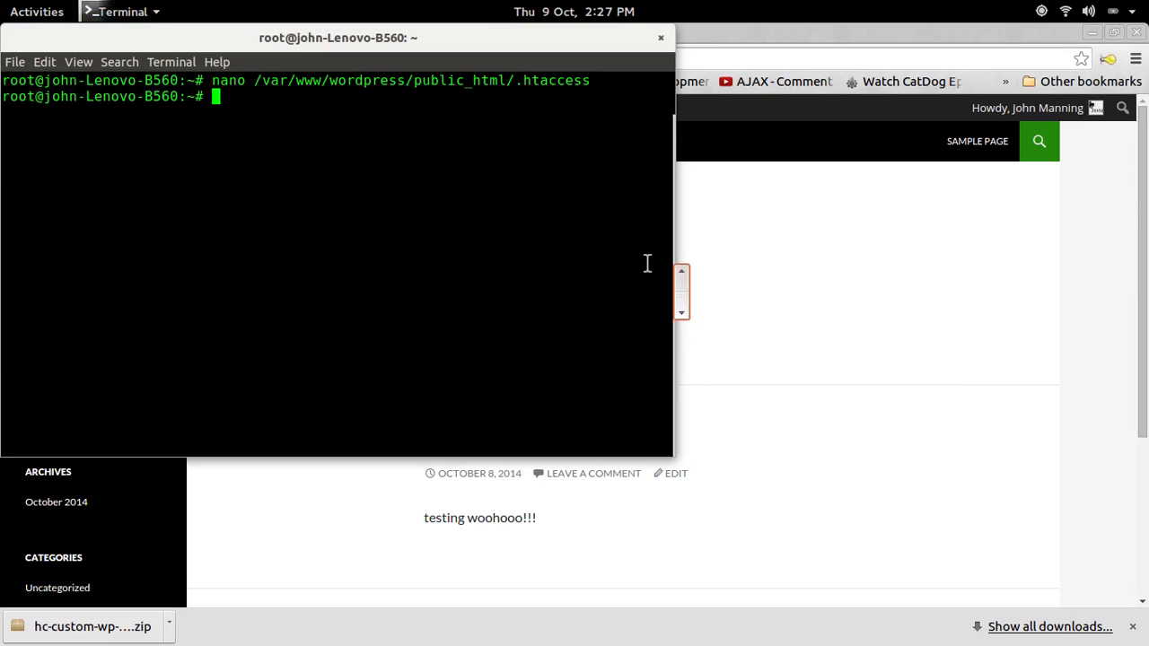
{"action": "key", "text": "Up"}
{"action": "key", "text": "Return"}
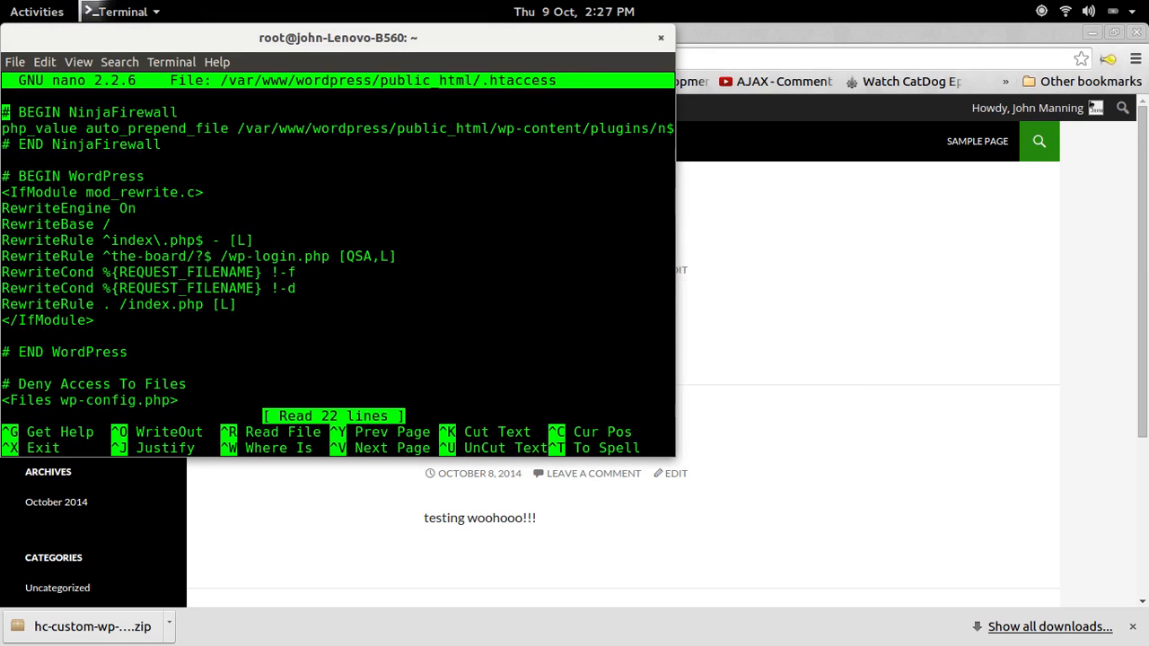
- Add an empty block opened by <Limit GET POST> and closed by </limit> below the wp-config.php Files block
{"action": "key", "text": "Down"}
{"action": "key", "text": "alt+Tab"}
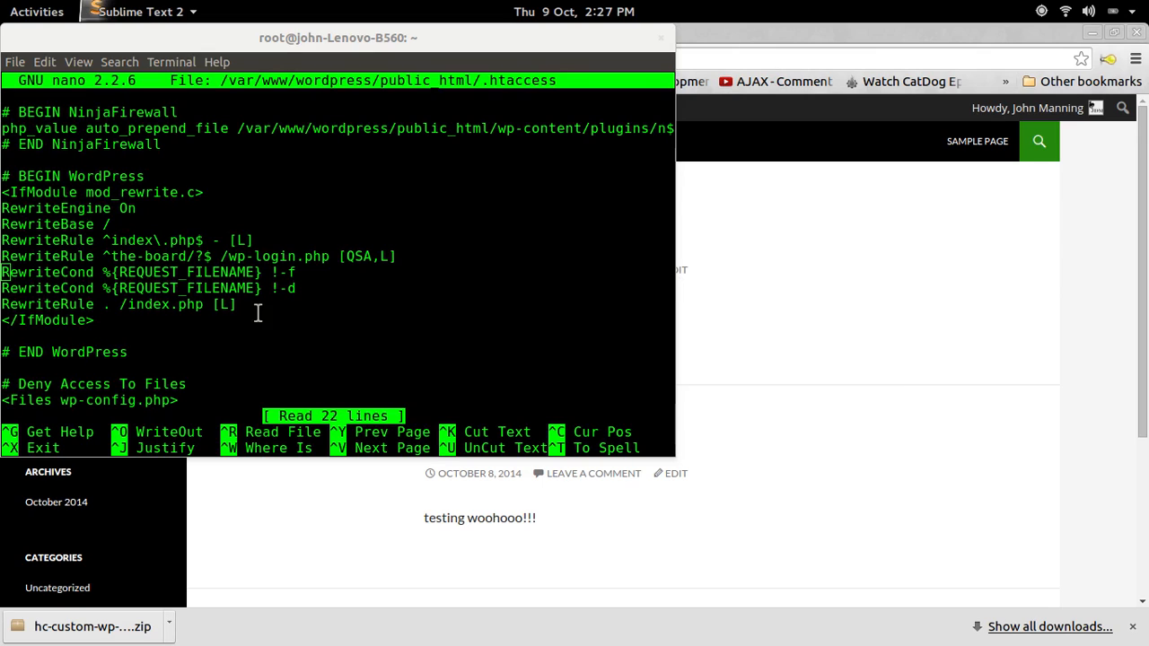
{"action": "left_click", "coordinate": [146, 267]}
{"action": "scroll", "coordinate": [162, 258], "scroll_direction": "down", "scroll_amount": 4}
{"action": "key", "text": "Down"}
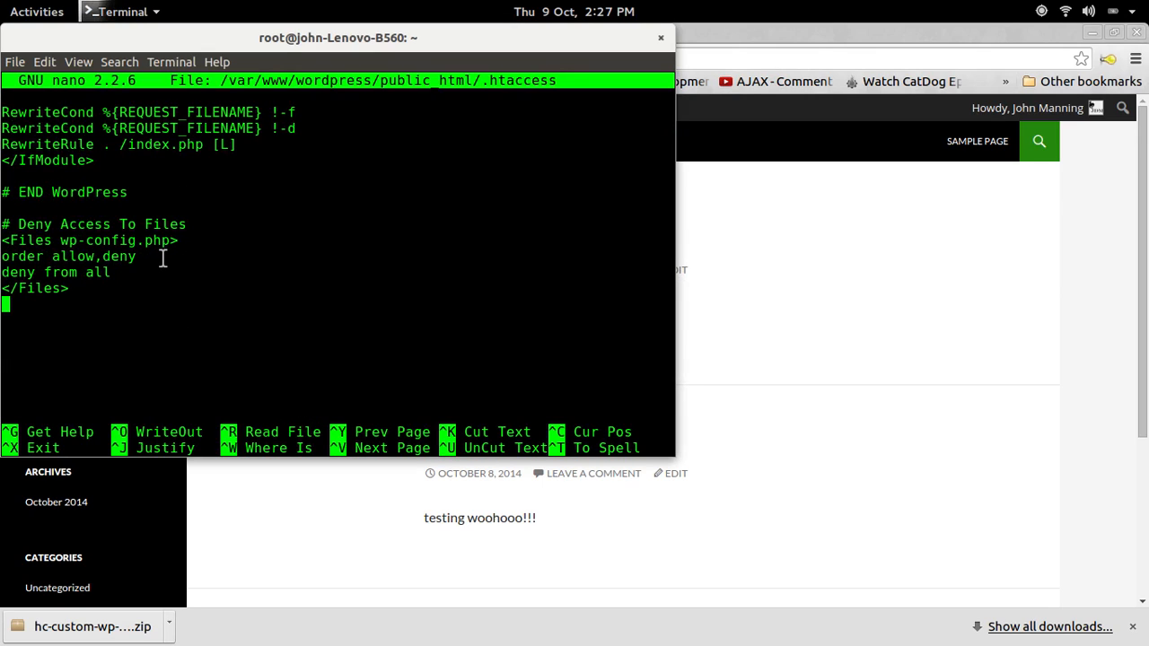
{"action": "key", "text": "Return"}
{"action": "type", "text": "<Limit"}
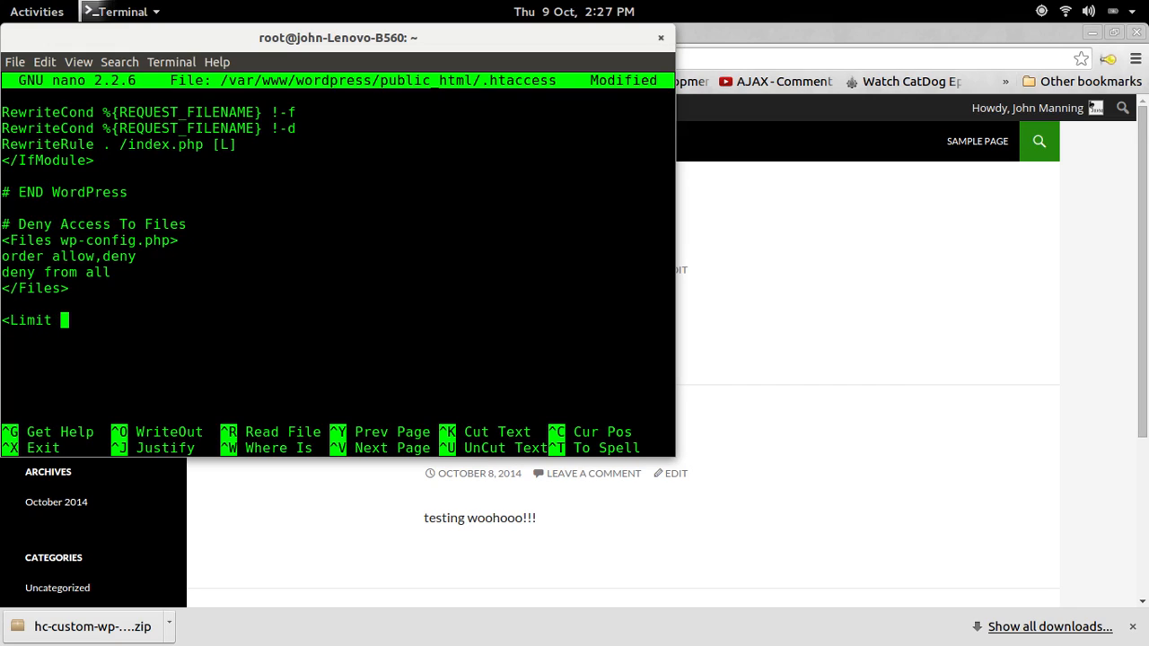
{"action": "type", "text": " GET POST>"}
{"action": "key", "text": "Return"}
{"action": "key", "text": "Return"}
{"action": "type", "text": "</"}
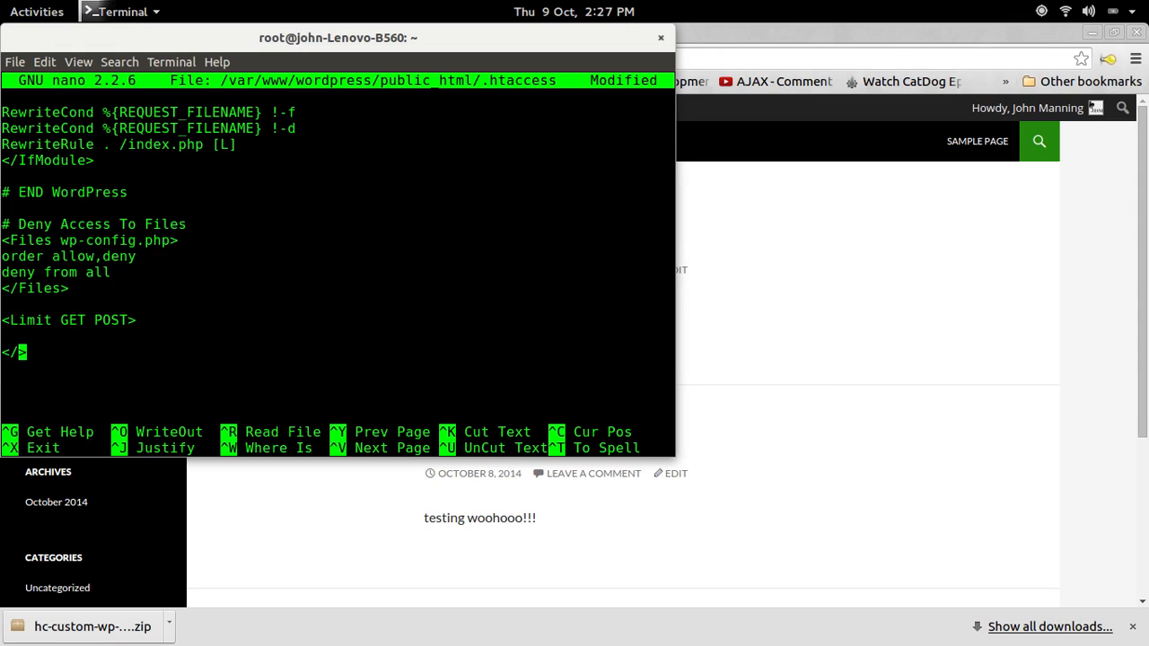
{"action": "type", "text": "limit"}
- Insert the comment "# BEGIN IP BLACK LIST" directly above the <Limit GET POST> line
{"action": "key", "text": "Up"}
{"action": "key", "text": "Up"}
{"action": "key", "text": "Up"}
{"action": "key", "text": "Return"}
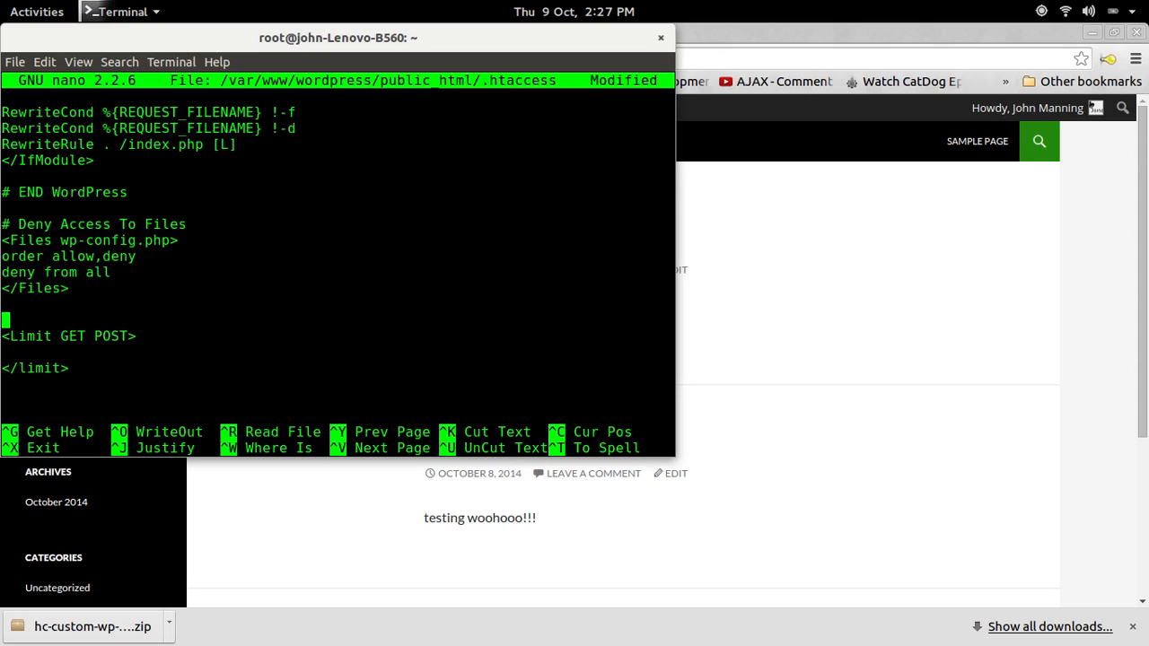
{"action": "type", "text": "# BEGIN IP BL"}
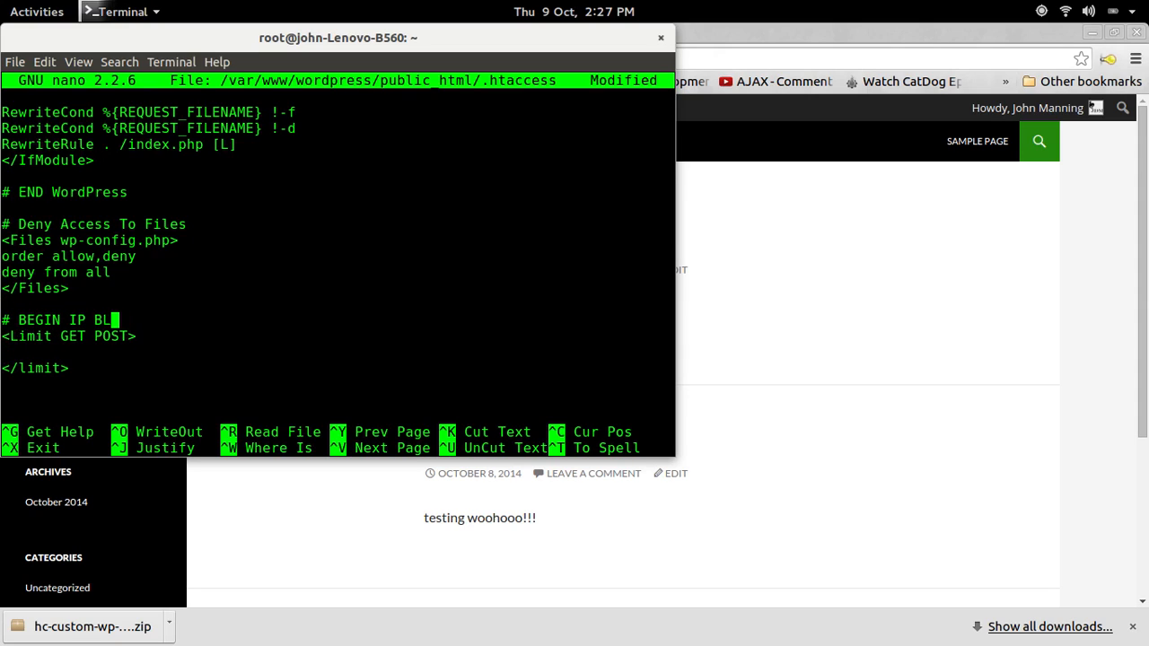
{"action": "type", "text": "ACK LIST"}
- Add the comment "# END IP BLACK LIST" directly below the closing </limit> tag
{"action": "key", "text": "Down"}
{"action": "key", "text": "Down"}
{"action": "key", "text": "Down"}
{"action": "key", "text": "Return"}
{"action": "type", "text": "#E#ND"}
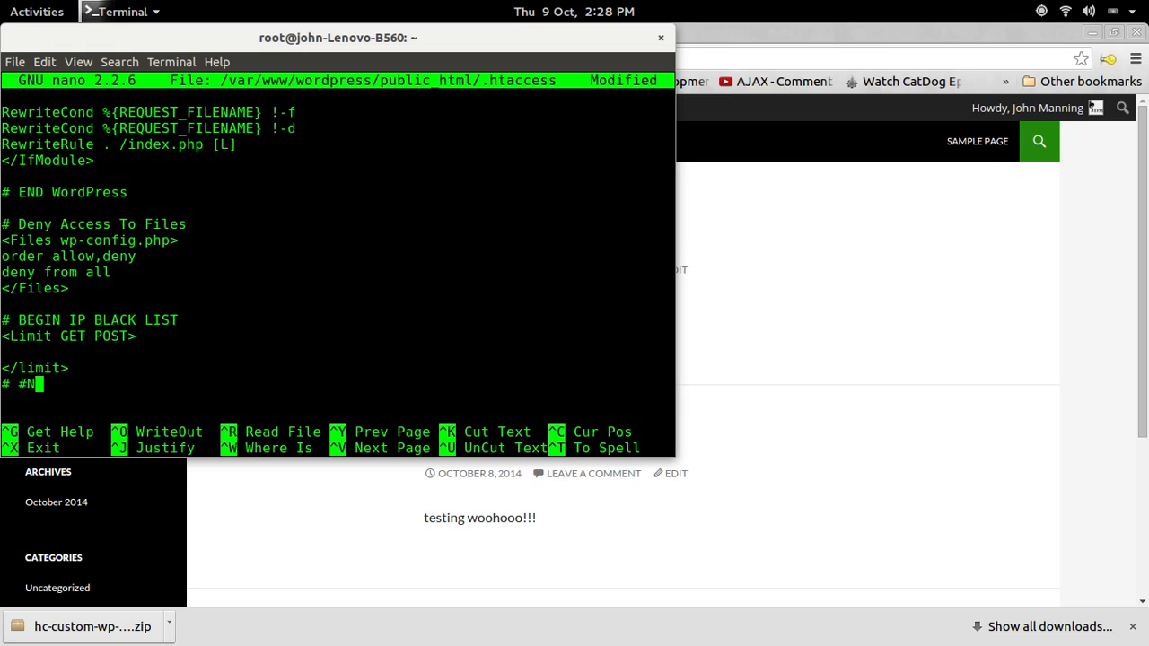
{"action": "key", "text": "BackSpace"}
{"action": "key", "text": "BackSpace"}
{"action": "key", "text": "BackSpace"}
{"action": "type", "text": "#"}
{"action": "key", "text": "BackSpace"}
{"action": "key", "text": "BackSpace"}
{"action": "type", "text": "##"}
{"action": "key", "text": "BackSpace"}
{"action": "type", "text": "END"}
{"action": "key", "text": "BackSpace"}
{"action": "key", "text": "BackSpace"}
{"action": "type", "text": "ND IP BLACK LIST"}
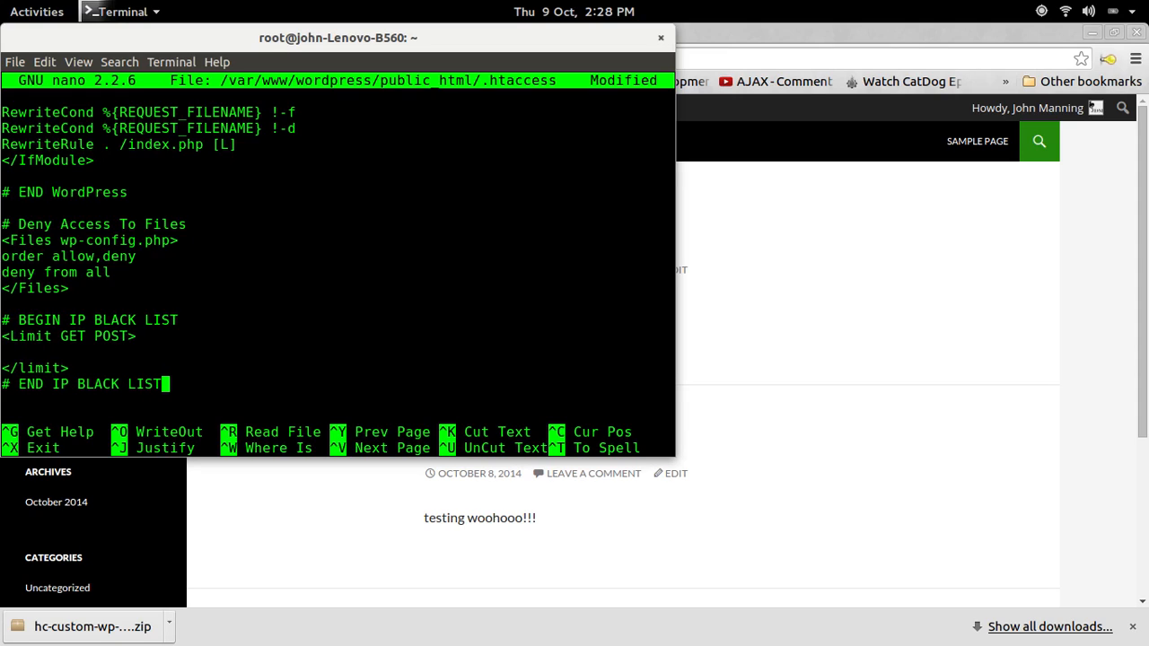
- Inside the <Limit GET POST> block, add "order allow,deny", a blank line, and "allow from all"
{"action": "key", "text": "Up"}
{"action": "key", "text": "Up"}
{"action": "type", "text": "order allow,deny"}
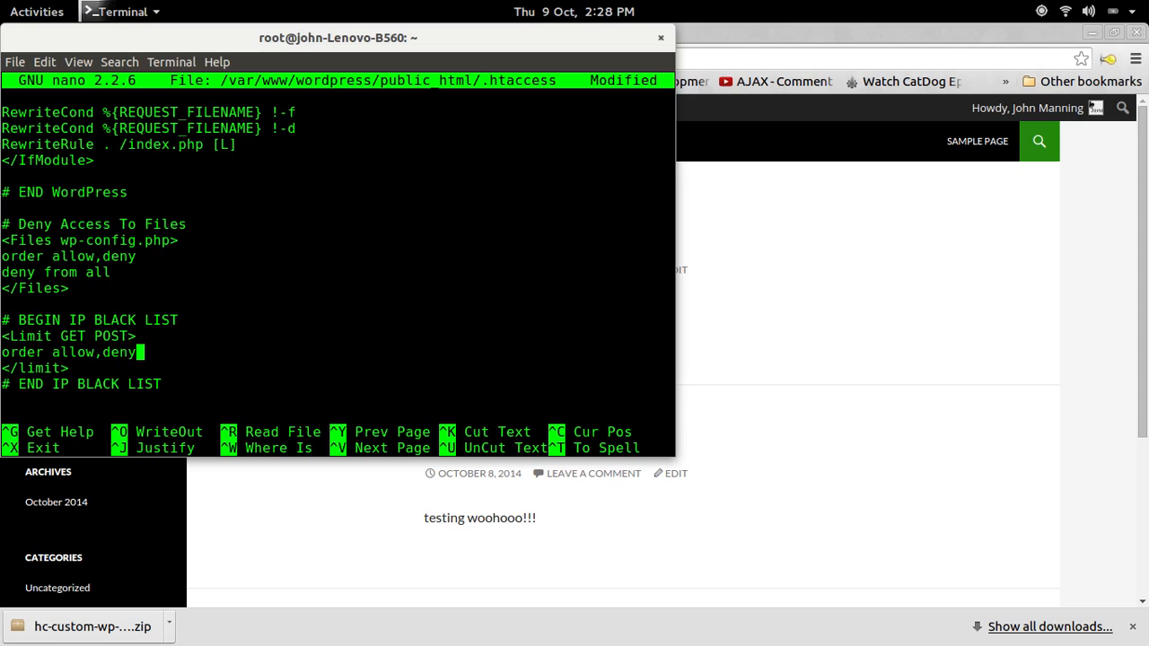
{"action": "key", "text": "Return"}
{"action": "key", "text": "Return"}
{"action": "type", "text": "allo"}
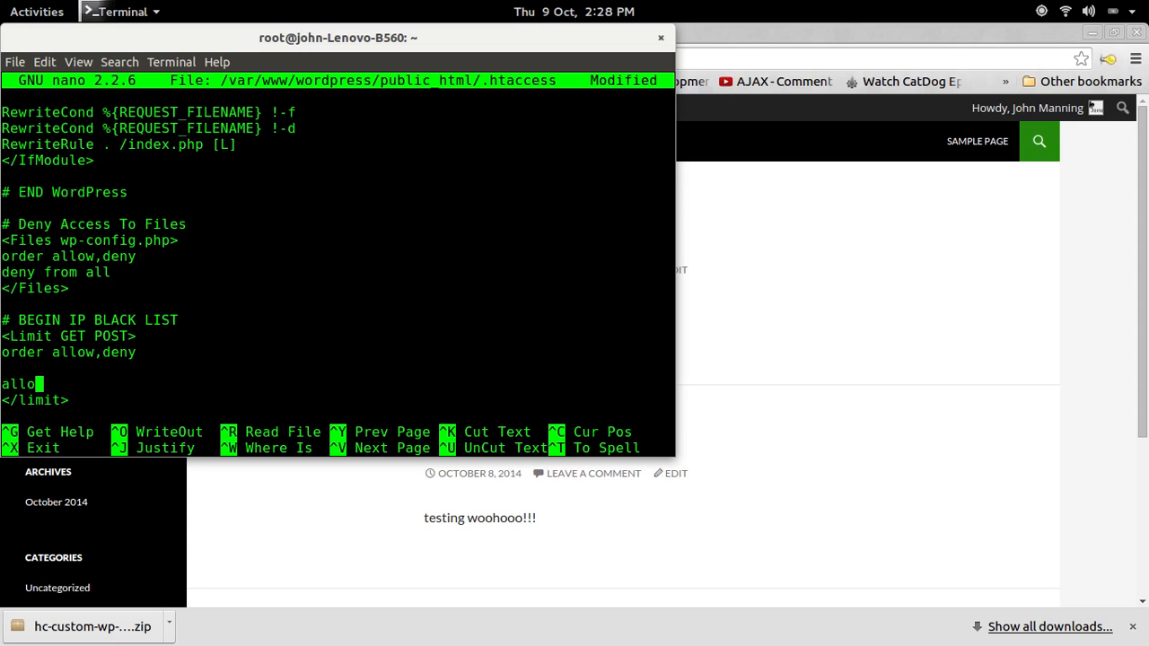
{"action": "type", "text": "w from all"}
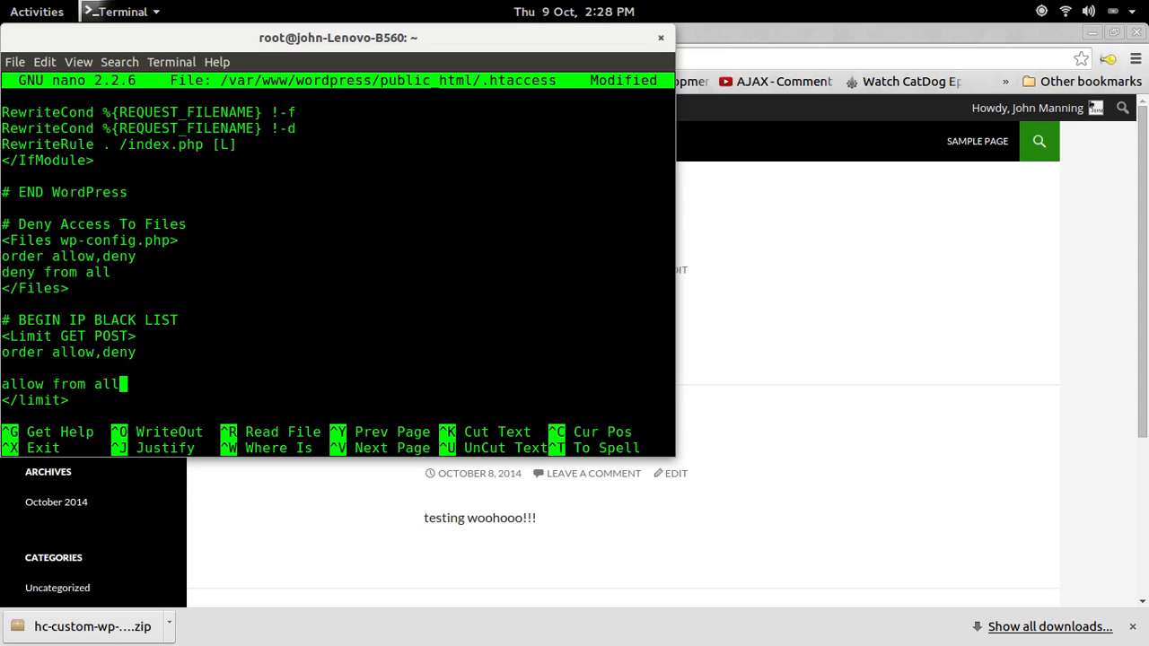
- Insert "deny from 127.0.0.1" between the order and allow lines, then save .htaccess and exit nano
{"action": "key", "text": "Up"}
{"action": "type", "text": "deny from 127.0.0.1"}
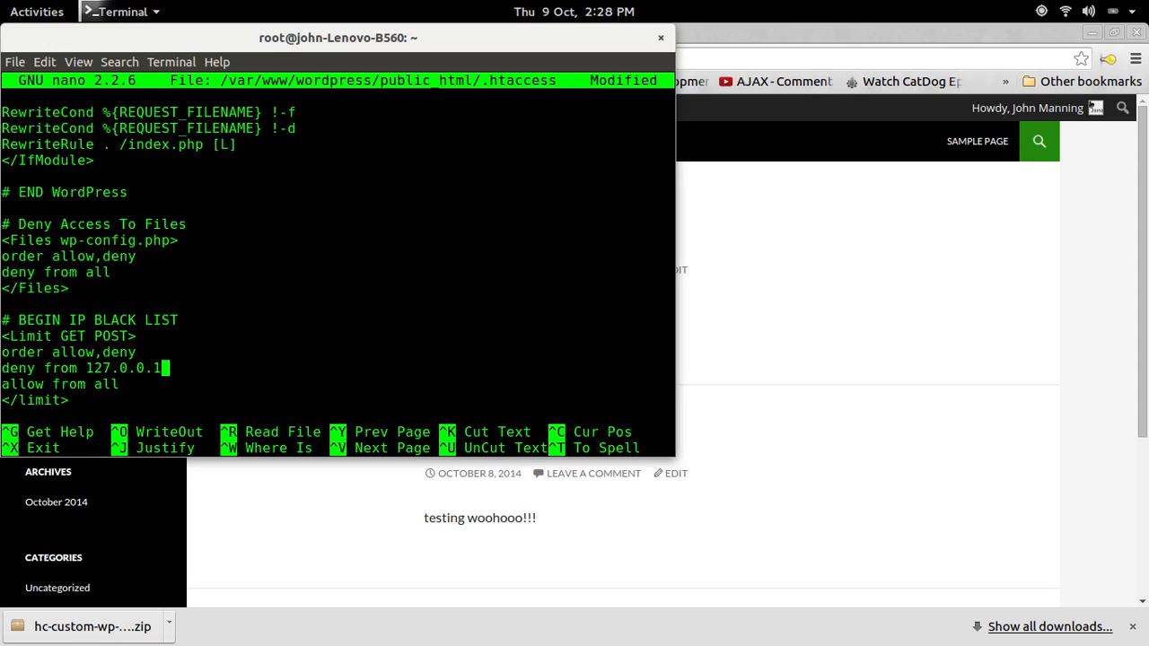
{"action": "key", "text": "ctrl+x"}
{"action": "key", "text": "y"}
{"action": "key", "text": "Return"}
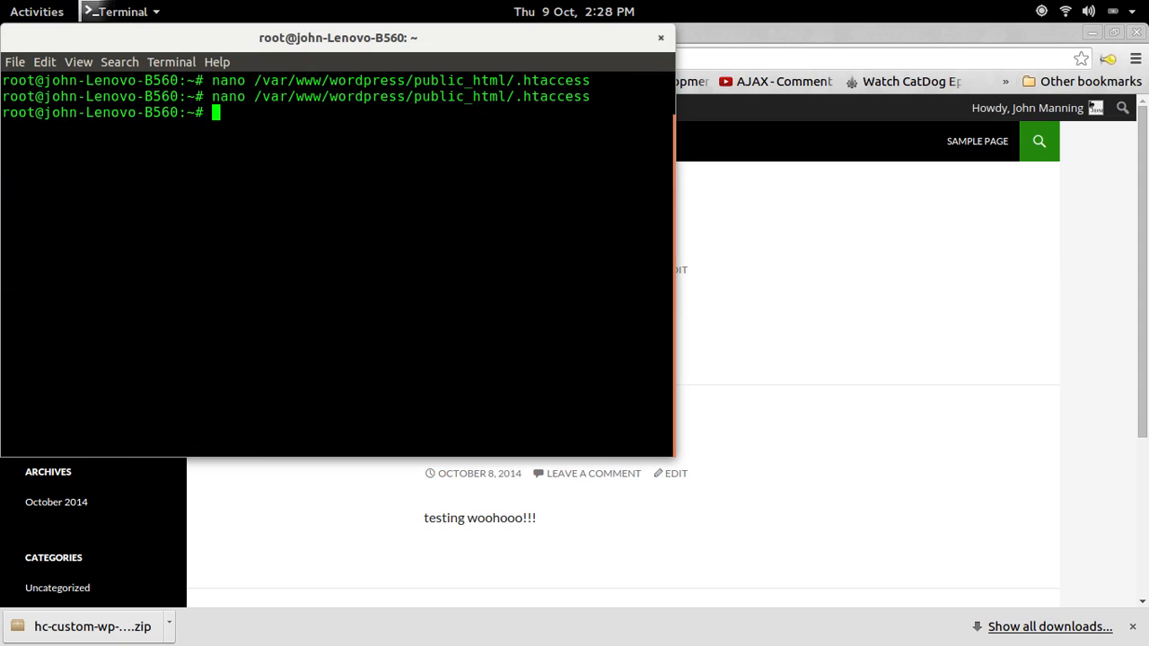
- Switch to Chrome and reload the wordpress/ site to test the IP block
{"action": "left_click", "coordinate": [770, 301]}
{"action": "key", "text": "ctrl+l"}
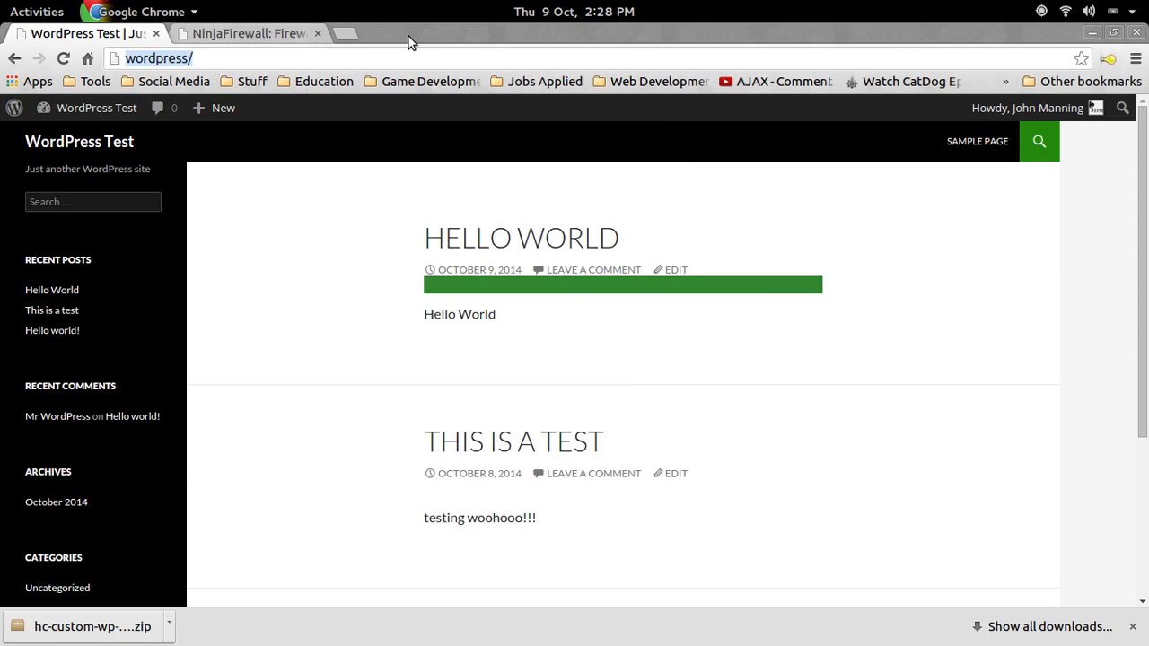
{"action": "key", "text": "Return"}
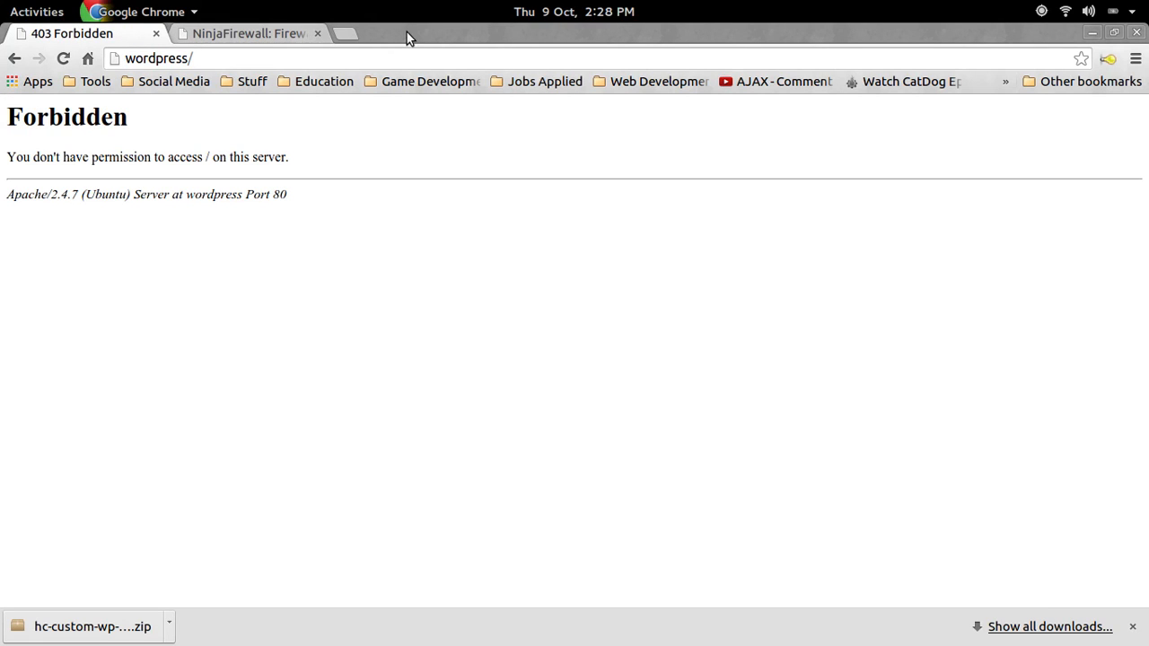
- Return to the Terminal and reopen the site's .htaccess file in nano for another edit
{"action": "key", "text": "alt+Tab"}
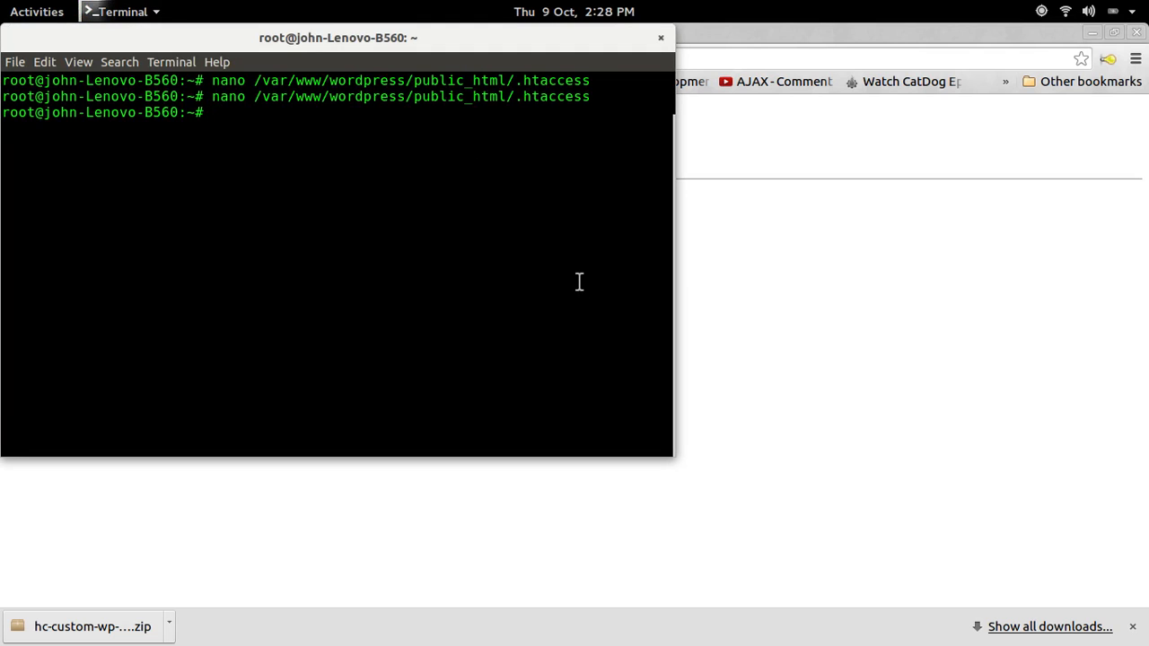
{"action": "key", "text": "Up"}
{"action": "key", "text": "Return"}
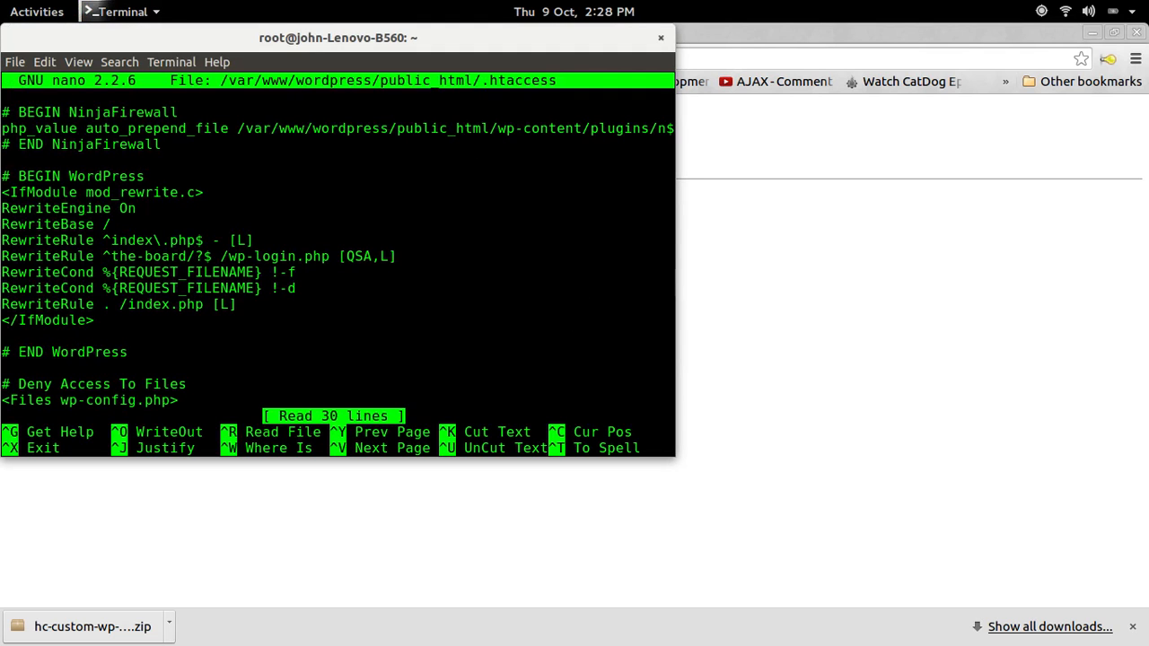
- Delete the text "deny from 127.0.0.1" from the IP black list block, leaving an empty line in its place
{"action": "key", "text": "Down"}
{"action": "key", "text": "Down"}
{"action": "key", "text": "Down"}
{"action": "key", "text": "ctrl+v"}
{"action": "key", "text": "Down"}
{"action": "key", "text": "Down"}
{"action": "key", "text": "Down"}
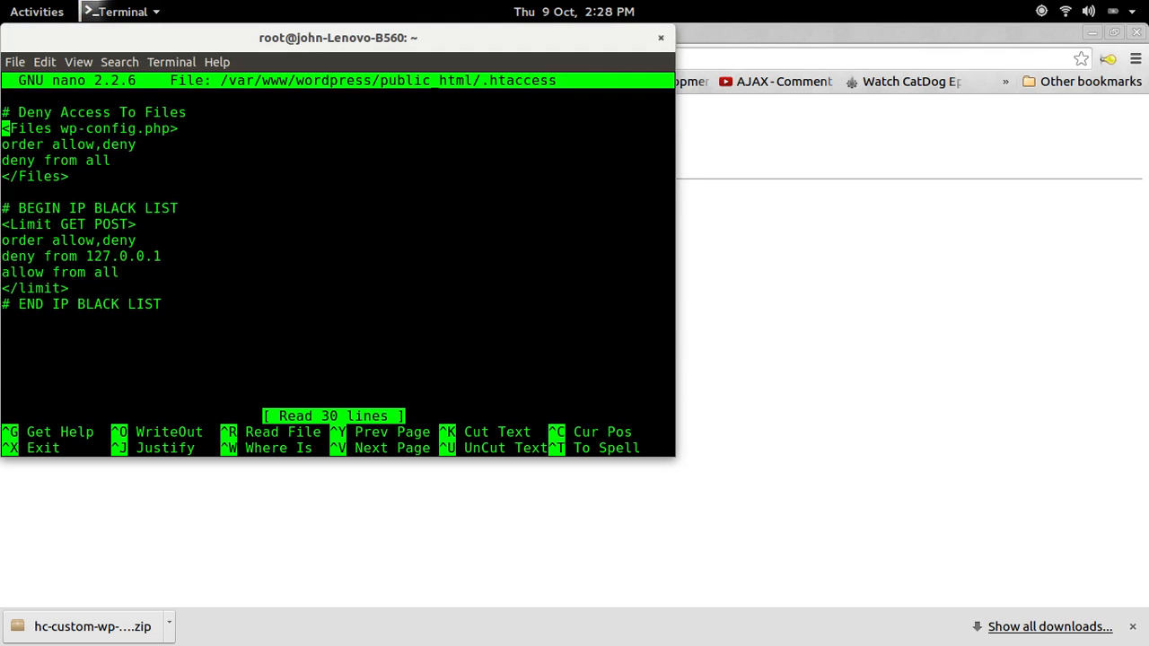
{"action": "key", "text": "Down"}
{"action": "key", "text": "Down"}
{"action": "key", "text": "Down"}
{"action": "key", "text": "Down"}
{"action": "key", "text": "Down"}
{"action": "key", "text": "Down"}
{"action": "key", "text": "Down"}
{"action": "key", "text": "Up"}
{"action": "key", "text": "End"}
{"action": "key", "text": "BackSpace"}
{"action": "key", "text": "BackSpace"}
{"action": "key", "text": "BackSpace"}
{"action": "key", "text": "BackSpace"}
{"action": "key", "text": "BackSpace"}
{"action": "key", "text": "BackSpace"}
{"action": "key", "text": "BackSpace"}
{"action": "key", "text": "BackSpace"}
{"action": "key", "text": "BackSpace"}
{"action": "key", "text": "BackSpace"}
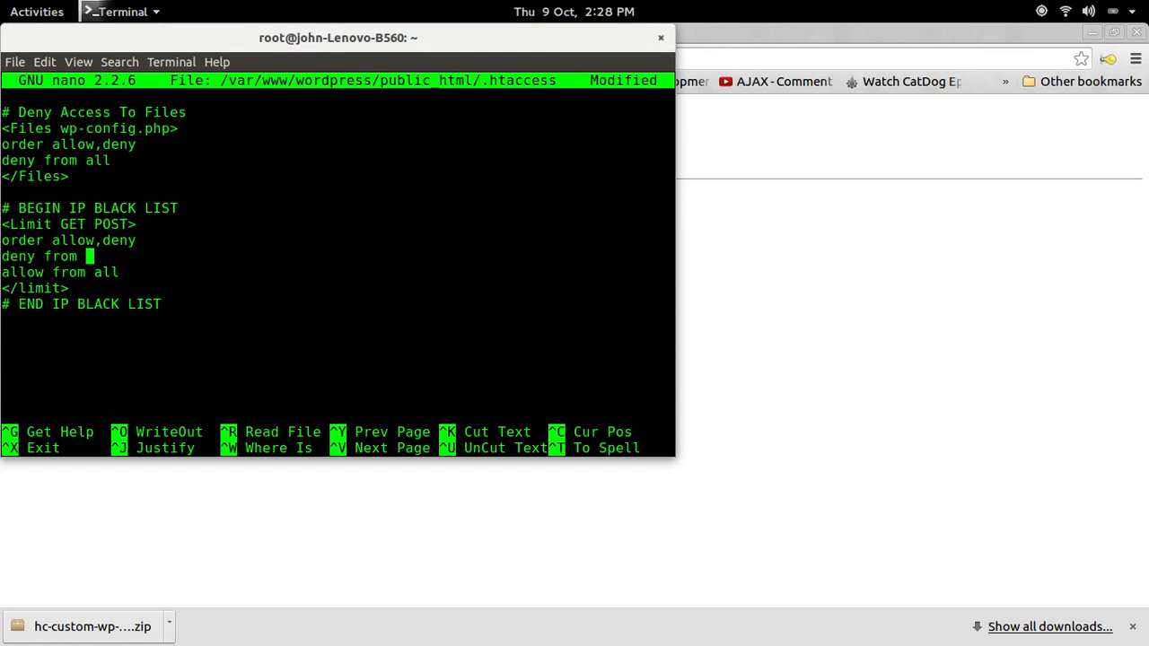
{"action": "key", "text": "BackSpace"}
{"action": "key", "text": "BackSpace"}
{"action": "key", "text": "BackSpace"}
{"action": "key", "text": "BackSpace"}
{"action": "key", "text": "BackSpace"}
{"action": "key", "text": "BackSpace"}
{"action": "key", "text": "BackSpace"}
{"action": "key", "text": "BackSpace"}
{"action": "key", "text": "BackSpace"}
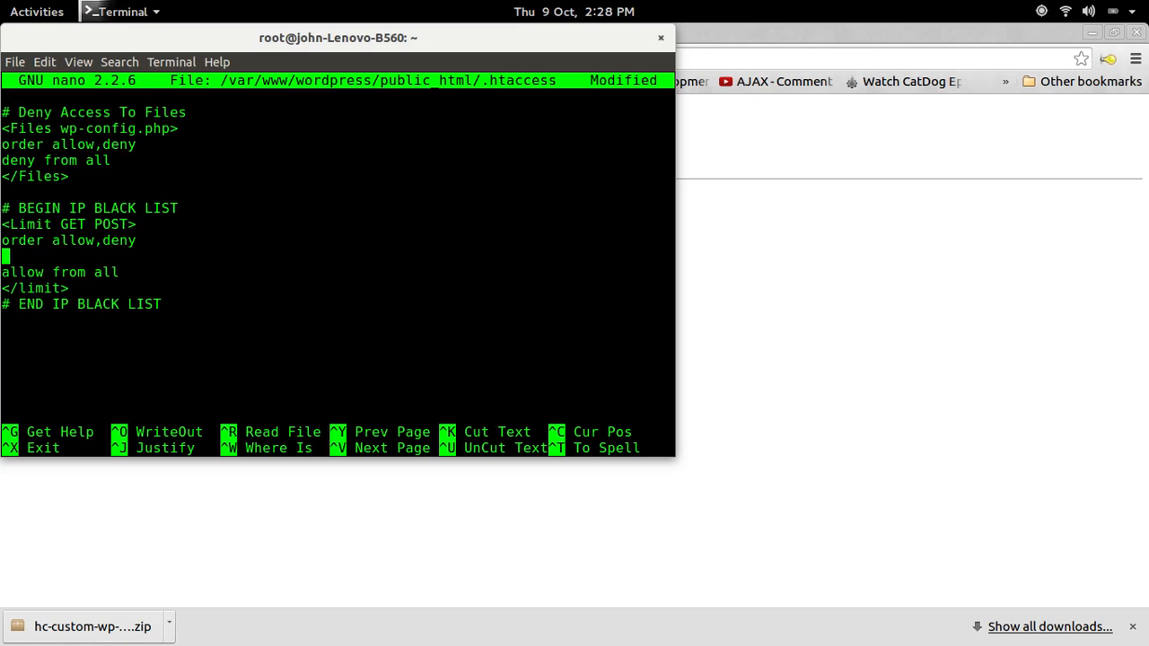
- Switch to Sublime Text, bring its window onto the current workspace and maximize it
{"action": "key", "text": "alt+Tab"}
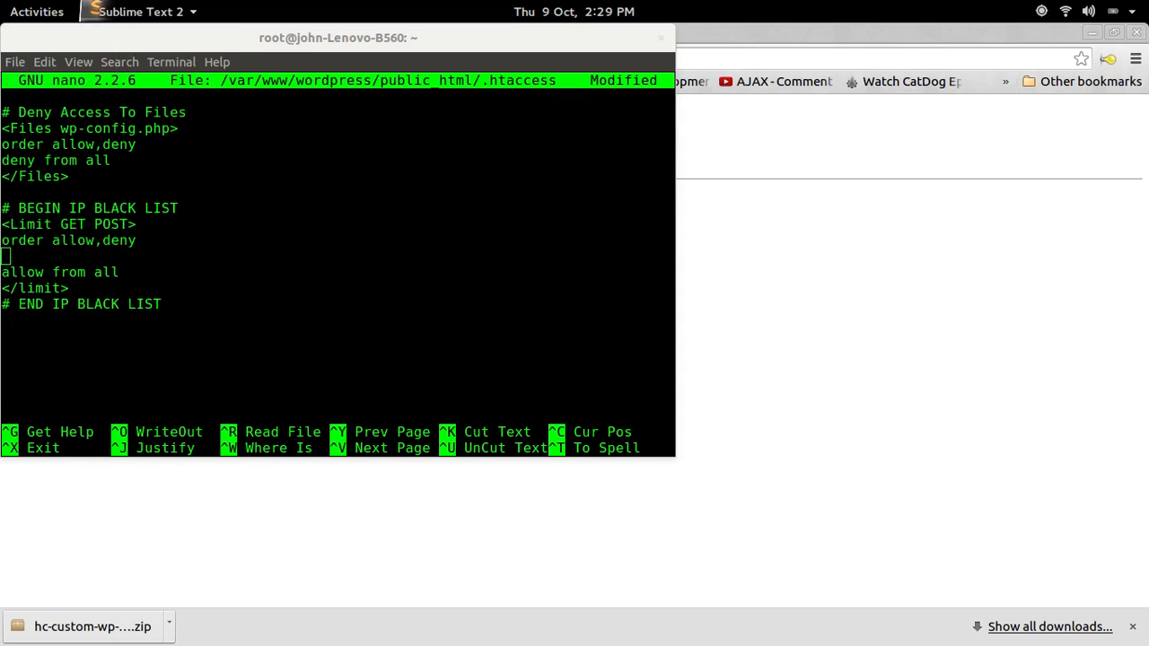
{"action": "left_click_drag", "start_coordinate": [0, 169], "coordinate": [754, 93]}
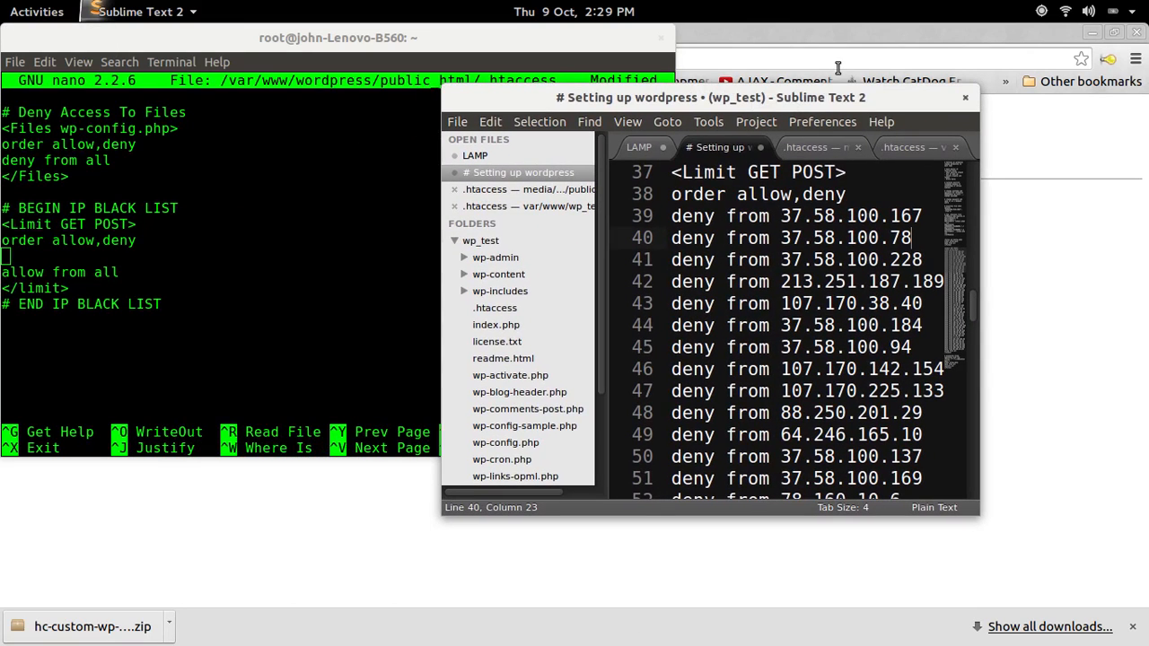
{"action": "left_click_drag", "start_coordinate": [975, 171], "coordinate": [1145, 177]}
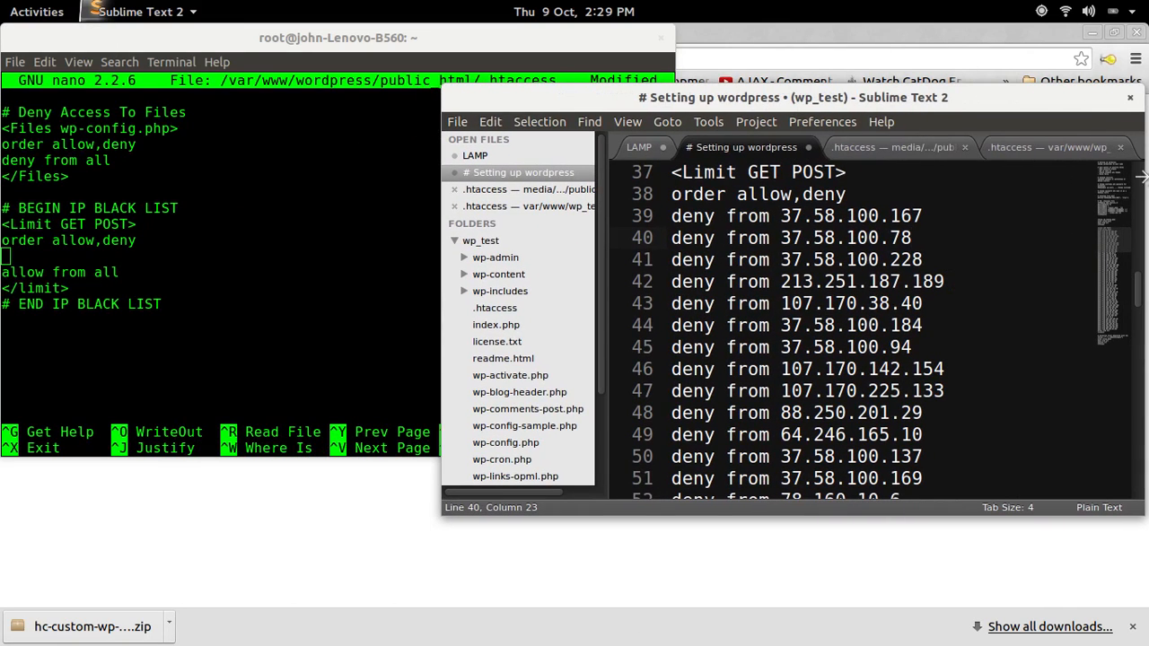
- Review the list of "deny from" IP addresses inside the <Limit GET POST> block of the WordPress setup notes
{"action": "scroll", "coordinate": [611, 215], "scroll_direction": "down", "scroll_amount": 8}
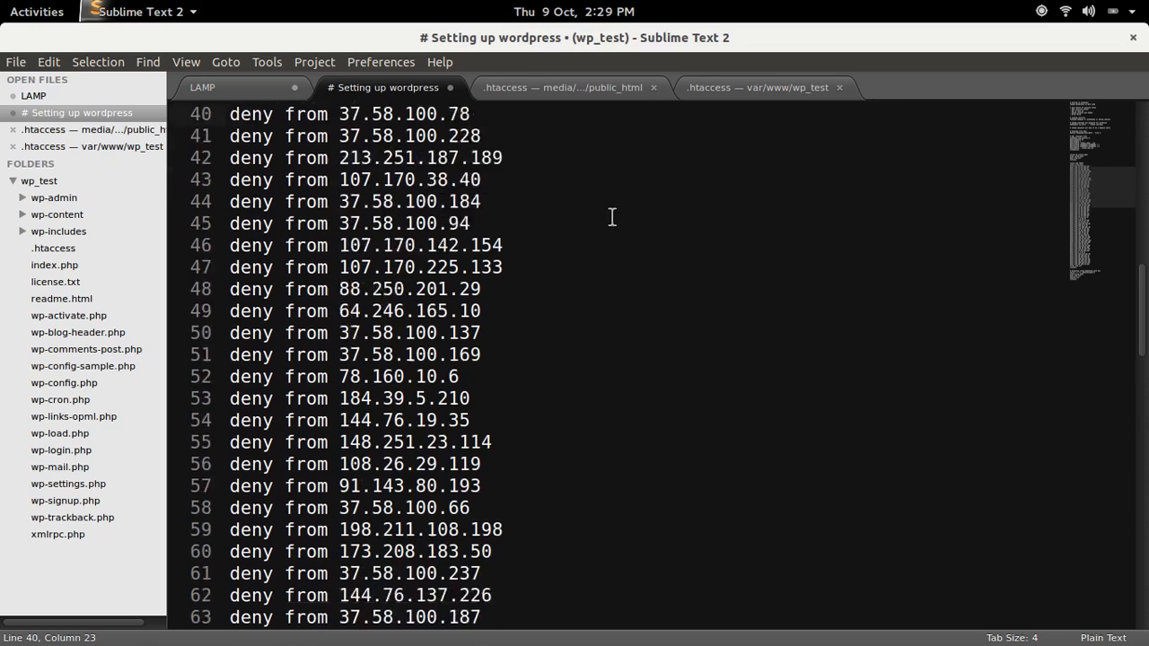
{"action": "scroll", "coordinate": [474, 223], "scroll_direction": "down", "scroll_amount": 6}
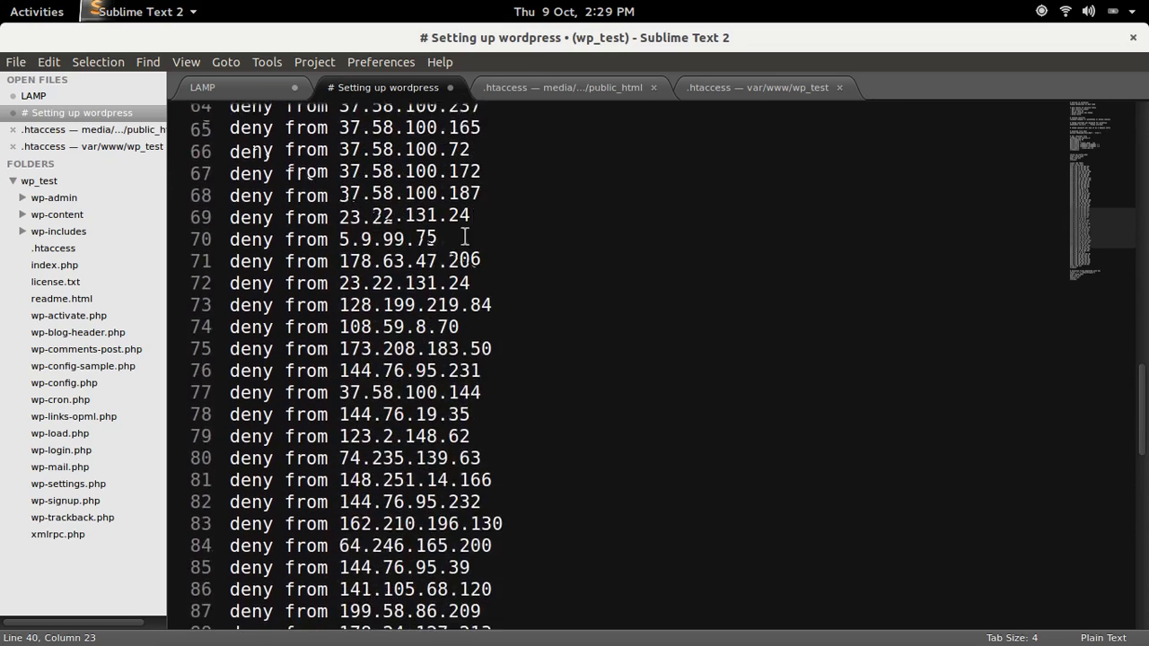
{"action": "scroll", "coordinate": [459, 244], "scroll_direction": "up", "scroll_amount": 10}
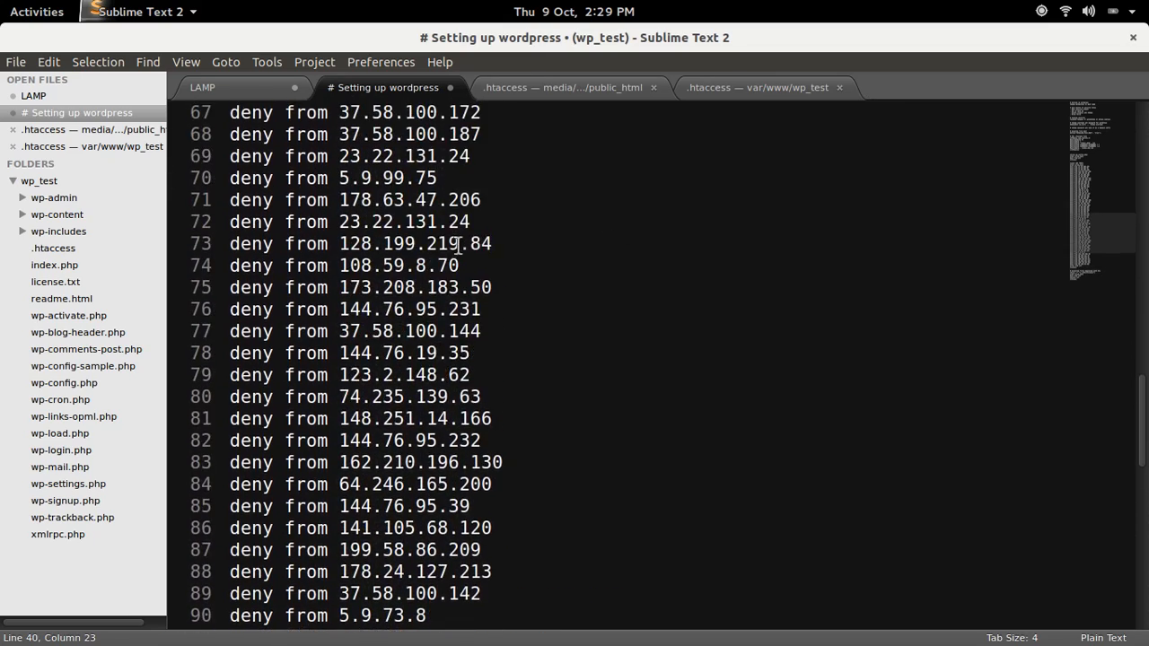
{"action": "scroll", "coordinate": [453, 234], "scroll_direction": "up", "scroll_amount": 5}
{"action": "scroll", "coordinate": [453, 234], "scroll_direction": "down", "scroll_amount": 3}
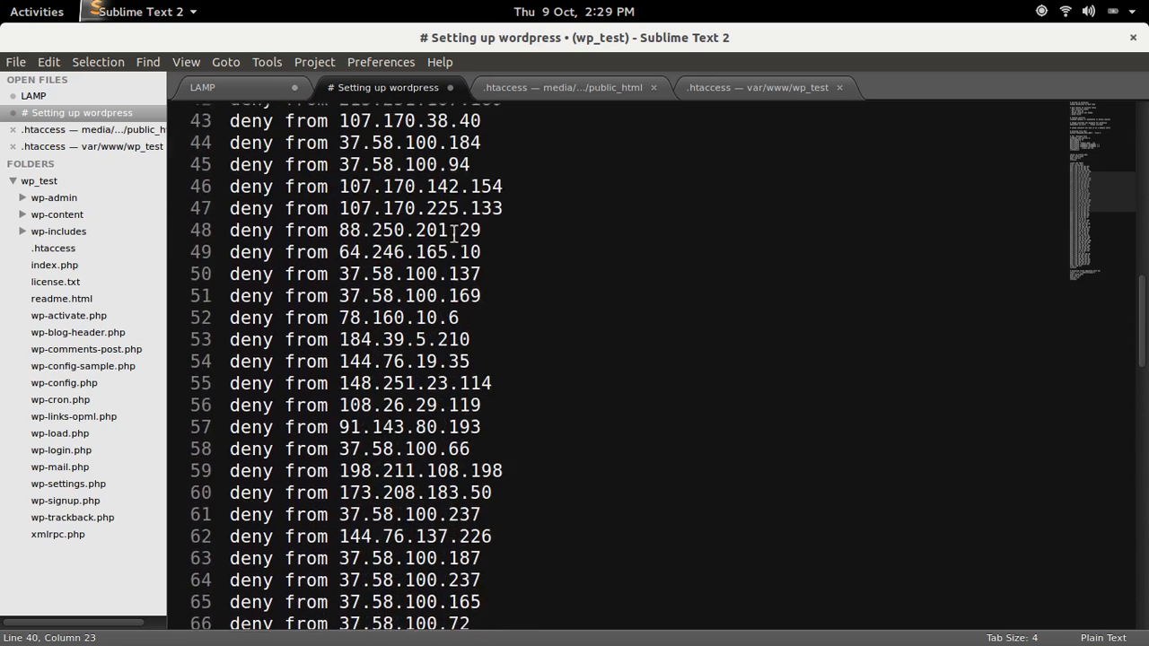
{"action": "scroll", "coordinate": [405, 191], "scroll_direction": "up", "scroll_amount": 3}
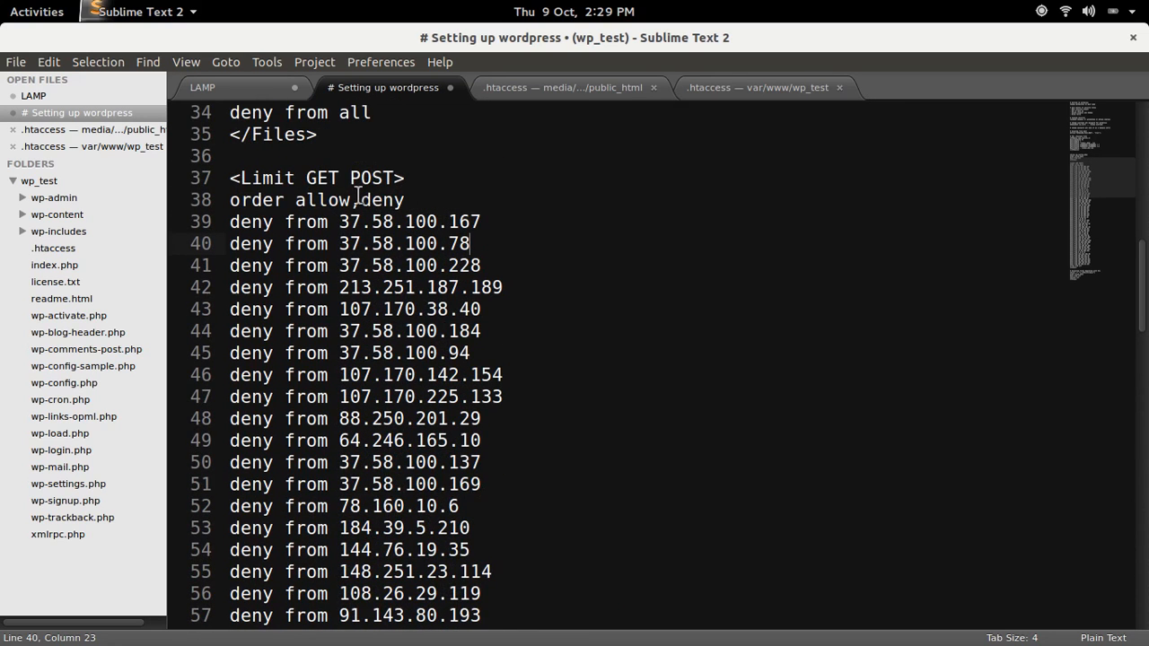
{"action": "scroll", "coordinate": [358, 196], "scroll_direction": "down", "scroll_amount": 1}
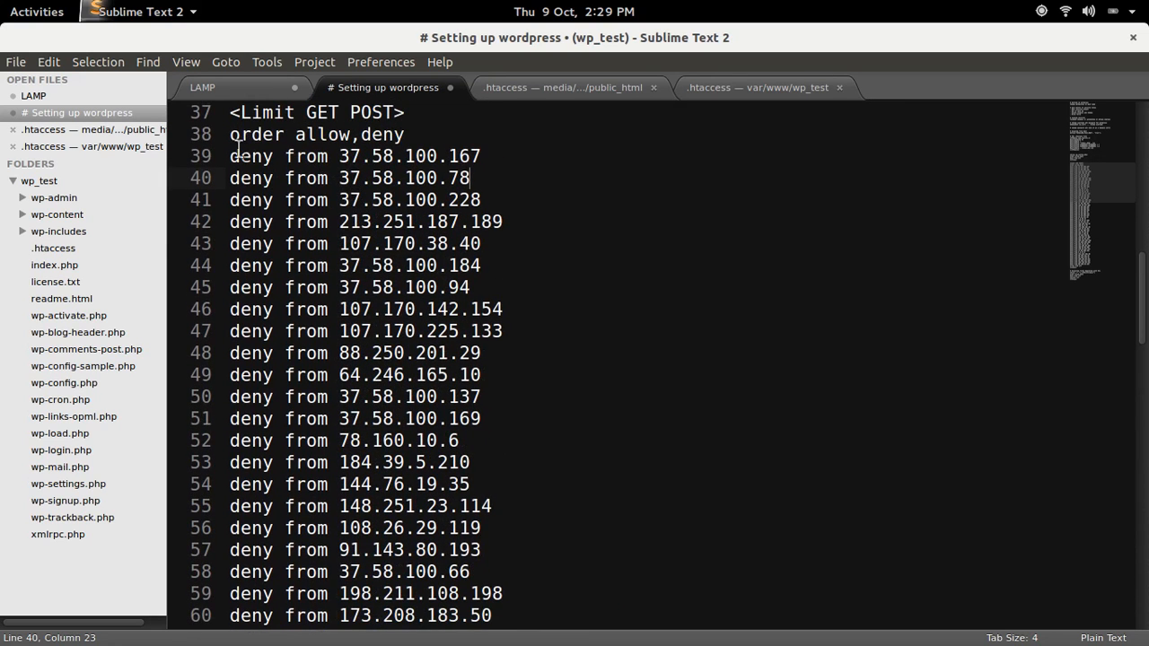
{"action": "scroll", "coordinate": [243, 152], "scroll_direction": "down", "scroll_amount": 7}
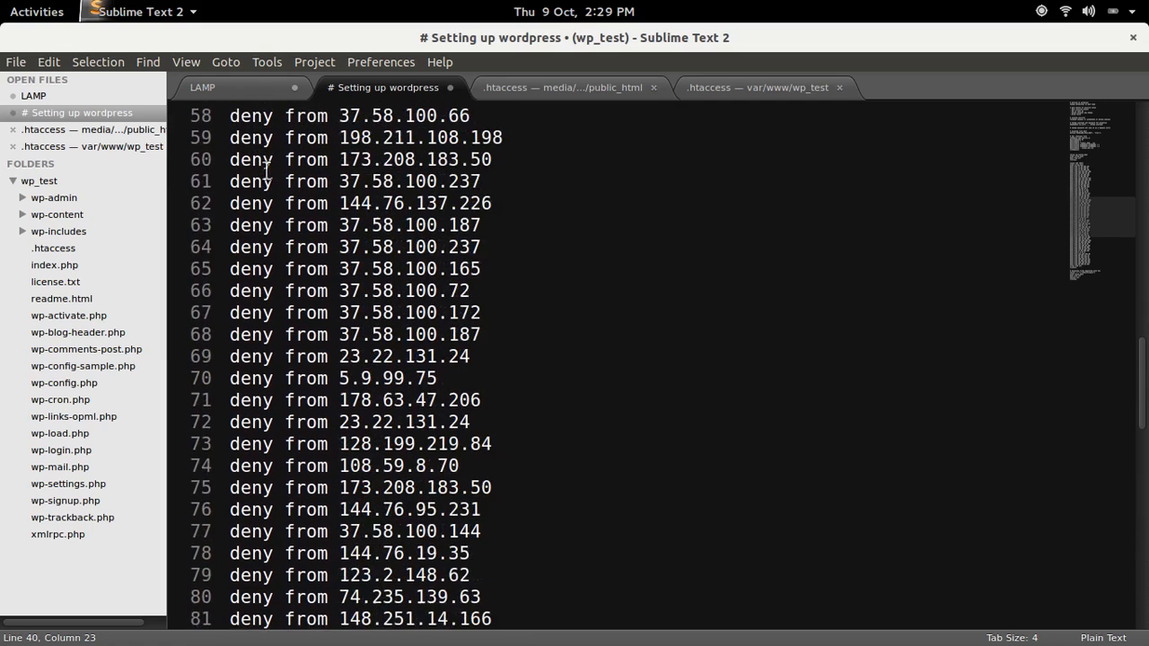
{"action": "scroll", "coordinate": [422, 234], "scroll_direction": "down", "scroll_amount": 6}
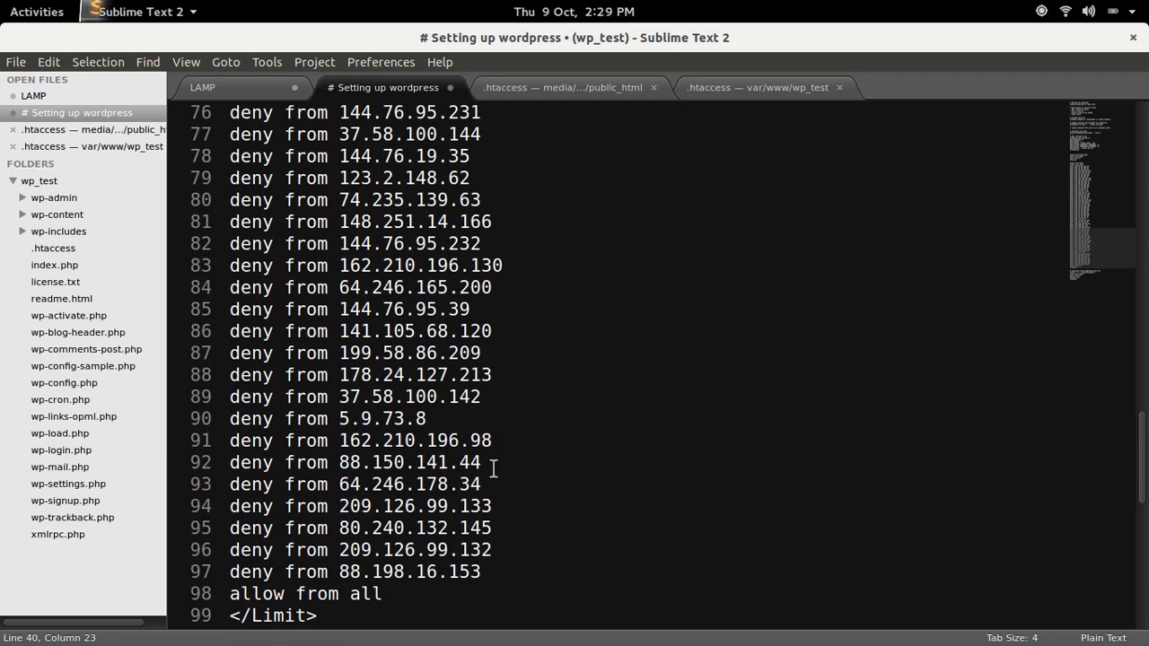
- Copy all the "deny from" lines, 39 through 97, and move the Sublime Text window back off this workspace
{"action": "left_click_drag", "start_coordinate": [490, 578], "coordinate": [230, 355]}
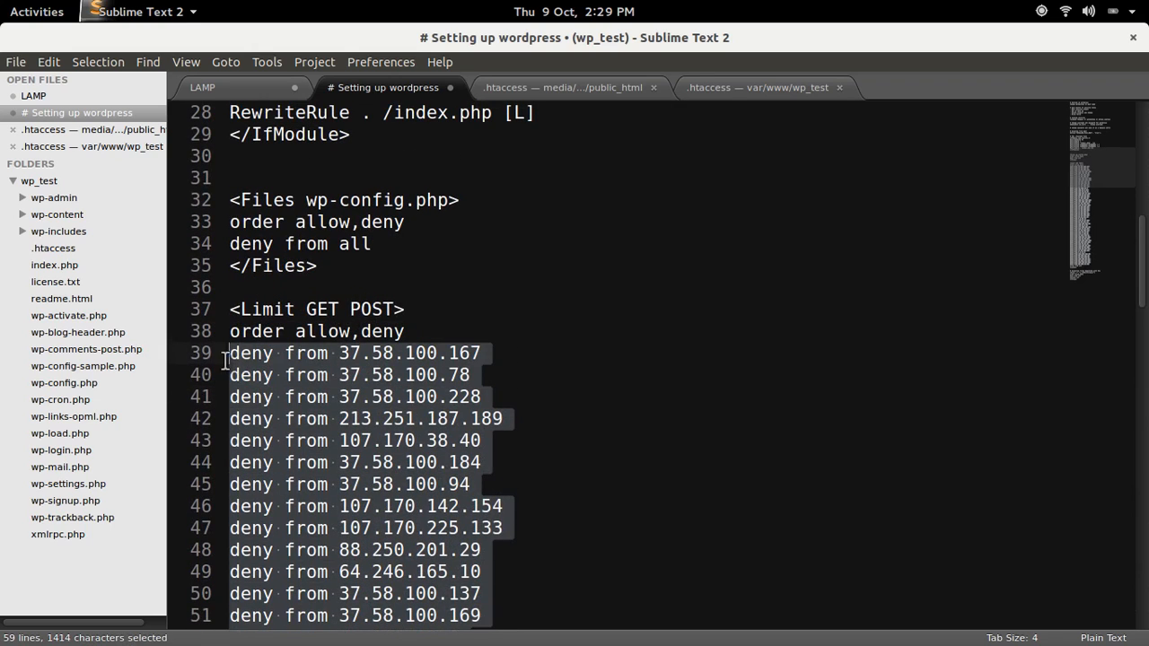
{"action": "key", "text": "ctrl+c"}
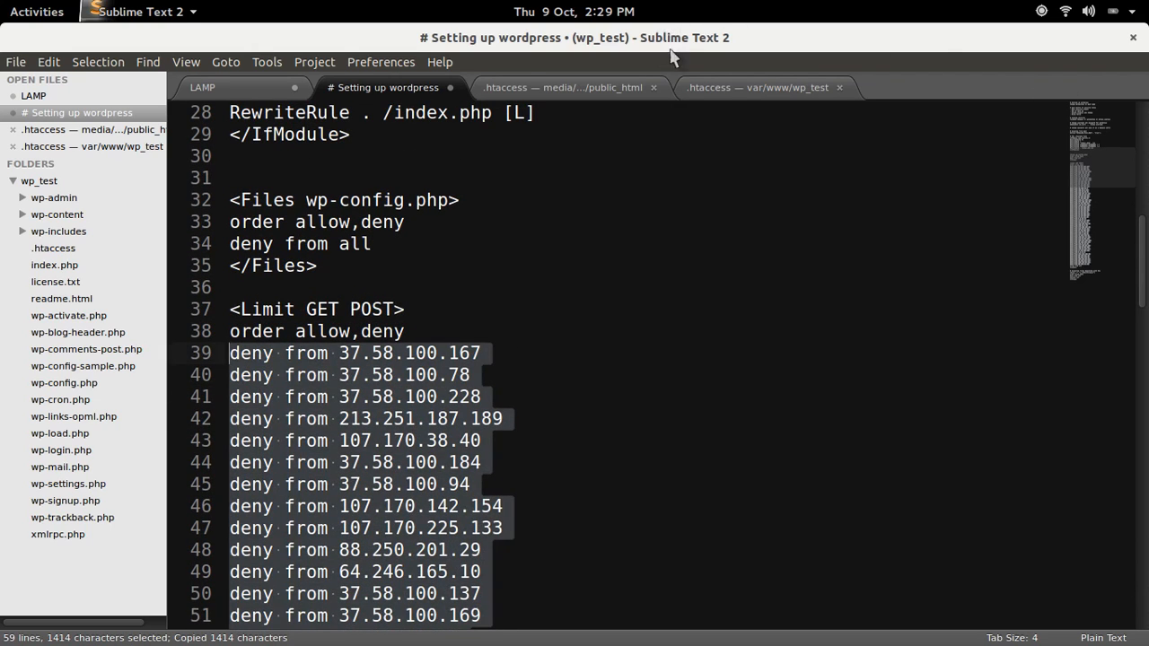
{"action": "double_click", "coordinate": [675, 38]}
{"action": "left_click_drag", "start_coordinate": [731, 100], "coordinate": [0, 175]}
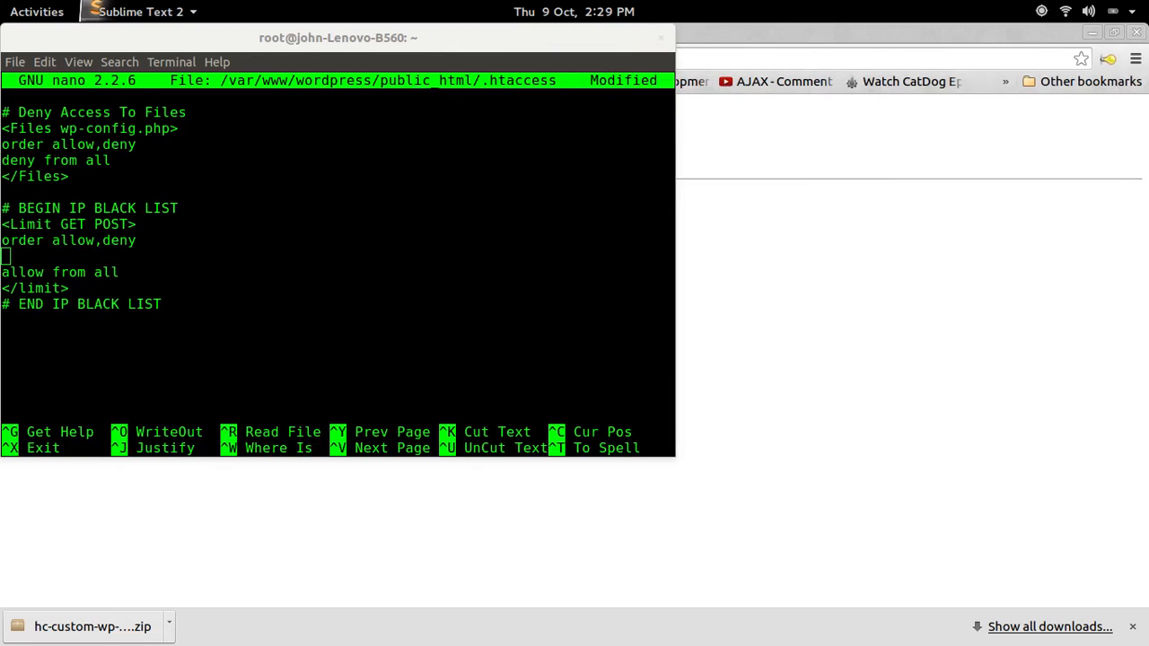
- Paste the copied "deny from" list into the empty line of the Limit block in the Terminal, then save .htaccess and exit nano
{"action": "left_click", "coordinate": [179, 264]}
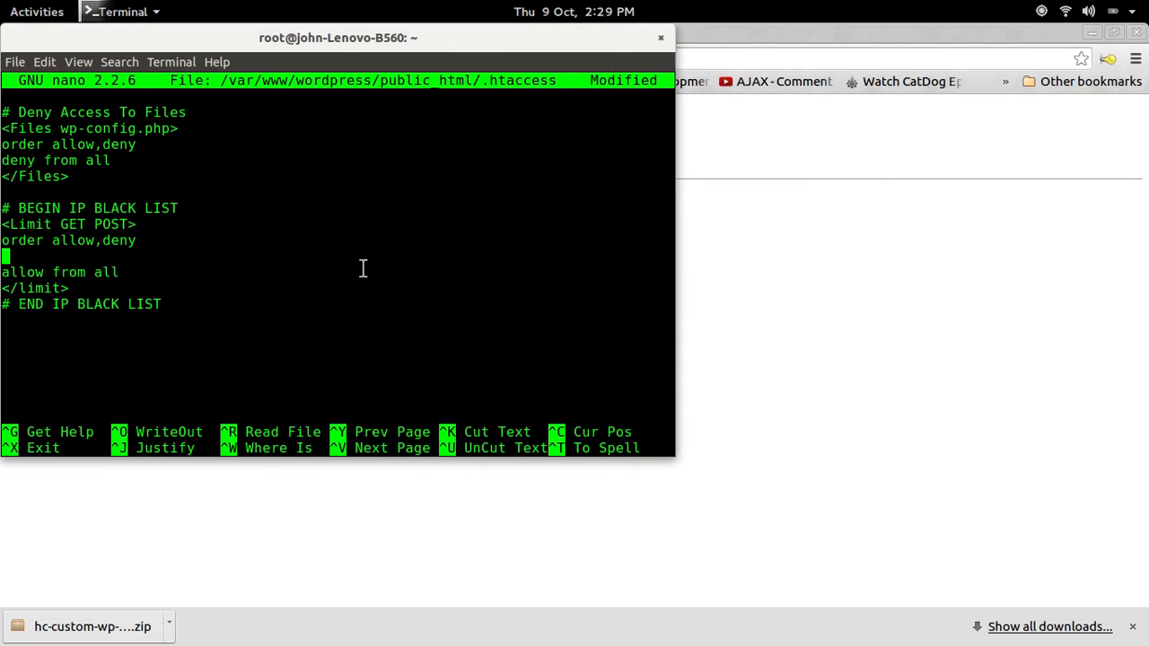
{"action": "key", "text": "ctrl+shift+v"}
{"action": "key", "text": "ctrl+x"}
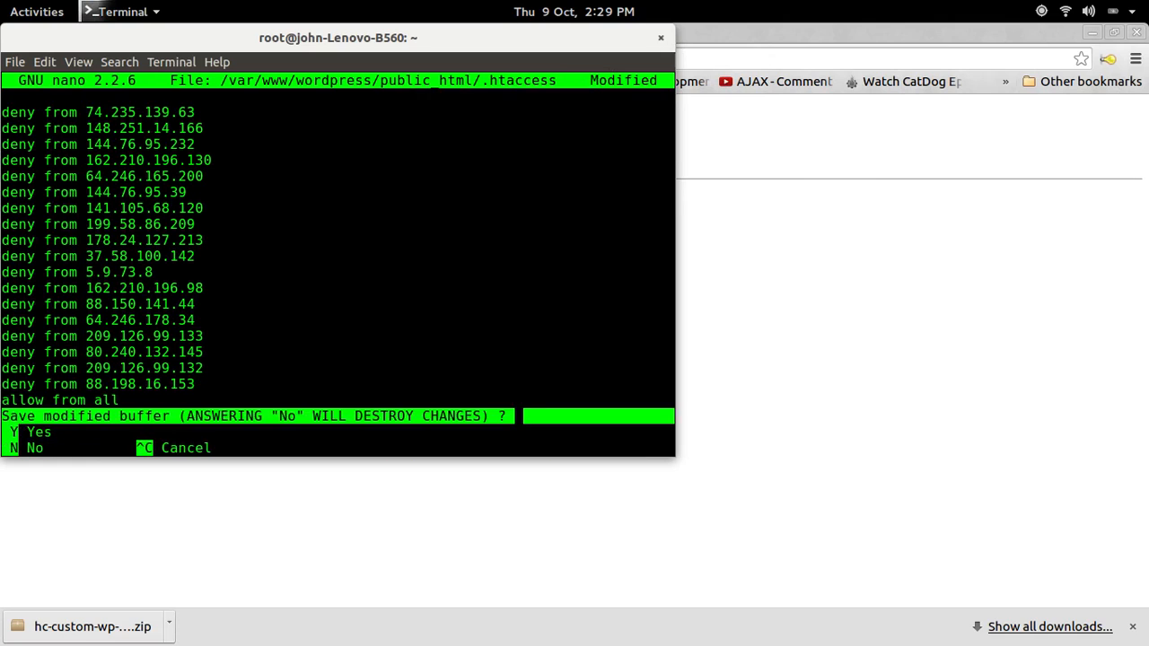
{"action": "key", "text": "y"}
{"action": "key", "text": "Return"}
- Switch to Chrome, reload the WordPress site to check access, and close the downloads bar
{"action": "left_click", "coordinate": [696, 217]}
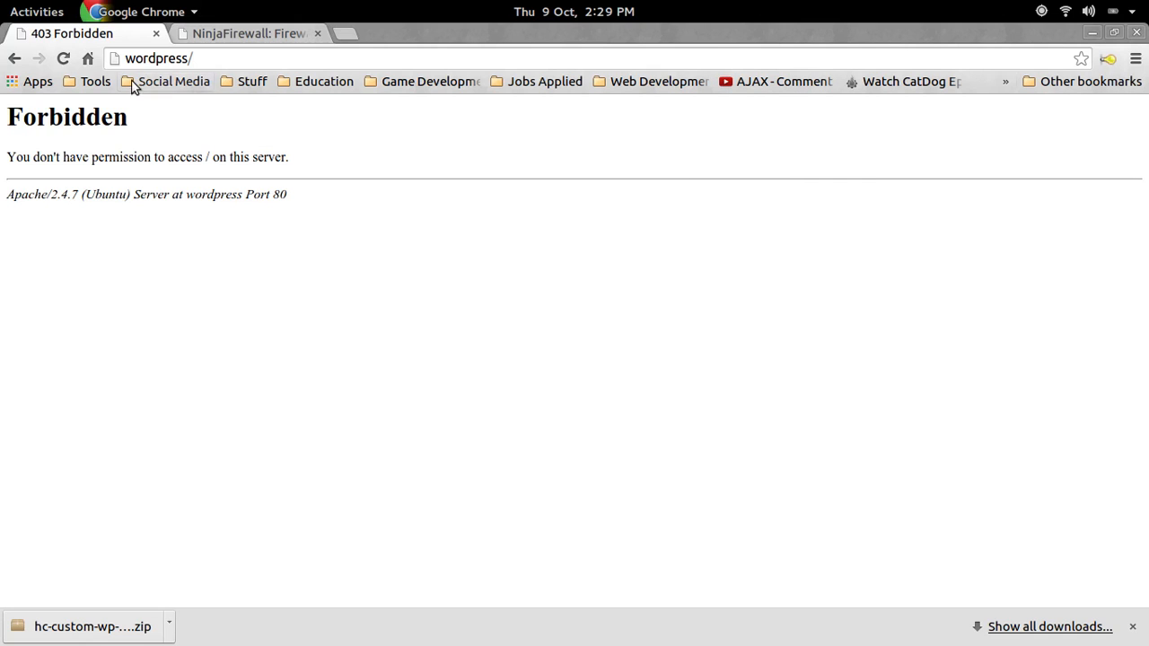
{"action": "left_click", "coordinate": [63, 58]}
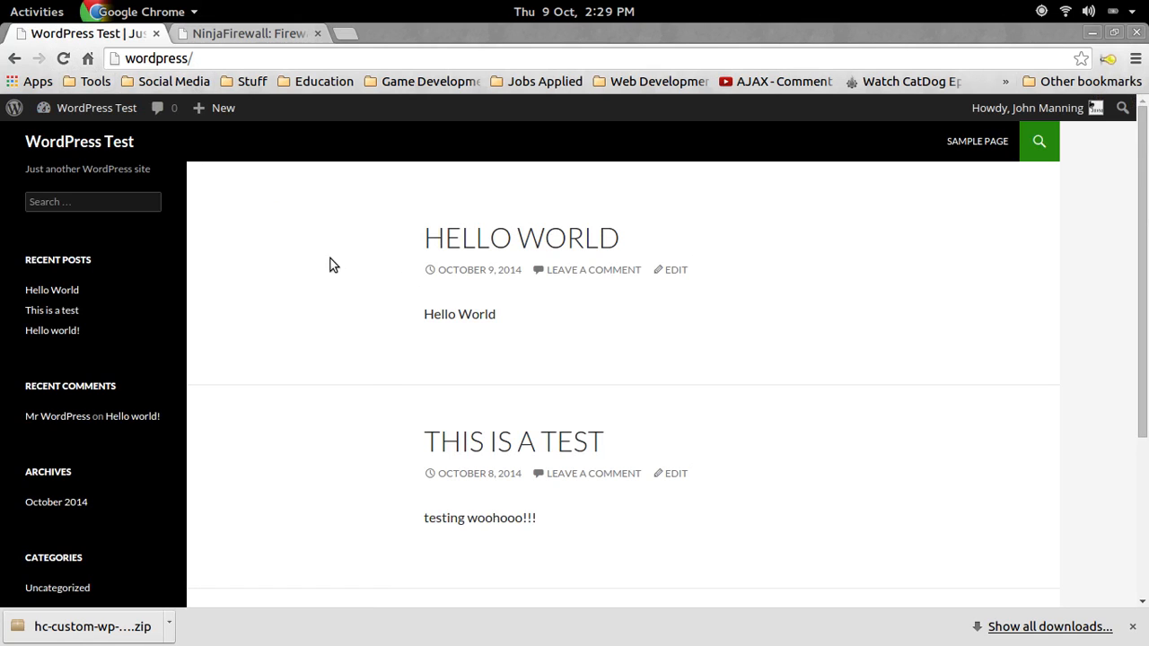
{"action": "scroll", "coordinate": [374, 341], "scroll_direction": "down", "scroll_amount": 5}
{"action": "scroll", "coordinate": [377, 346], "scroll_direction": "up", "scroll_amount": 5}
{"action": "left_click", "coordinate": [1132, 626]}
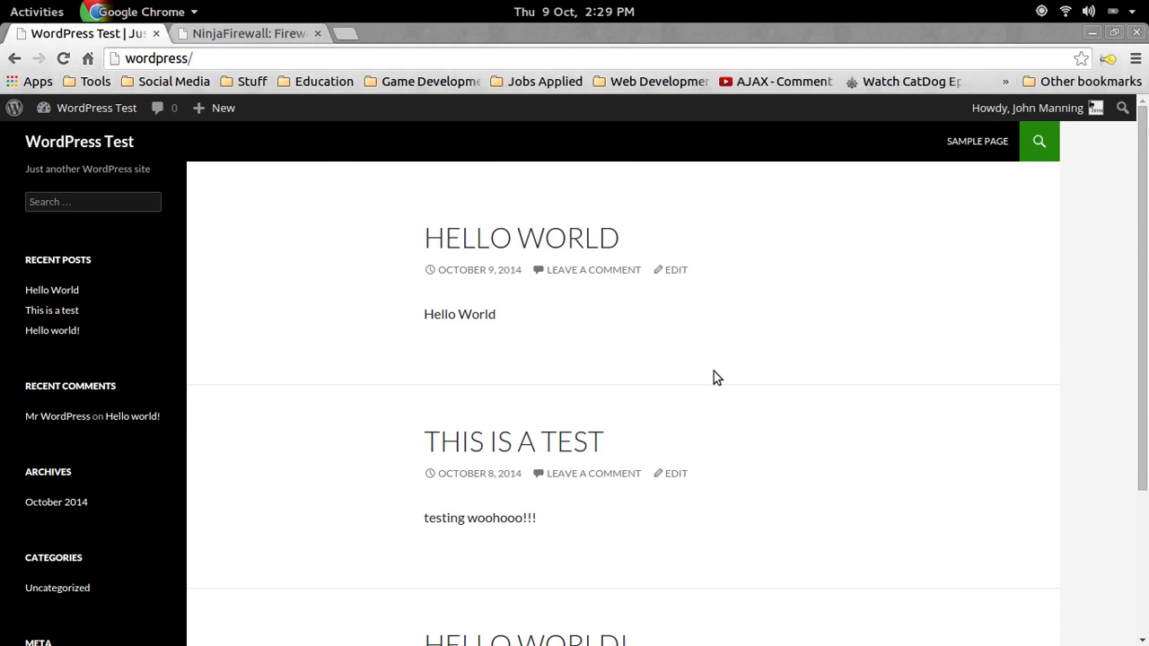
{"action": "scroll", "coordinate": [718, 386], "scroll_direction": "down", "scroll_amount": 3}
{"action": "scroll", "coordinate": [756, 410], "scroll_direction": "up", "scroll_amount": 3}
{"action": "key", "text": "alt+Tab"}
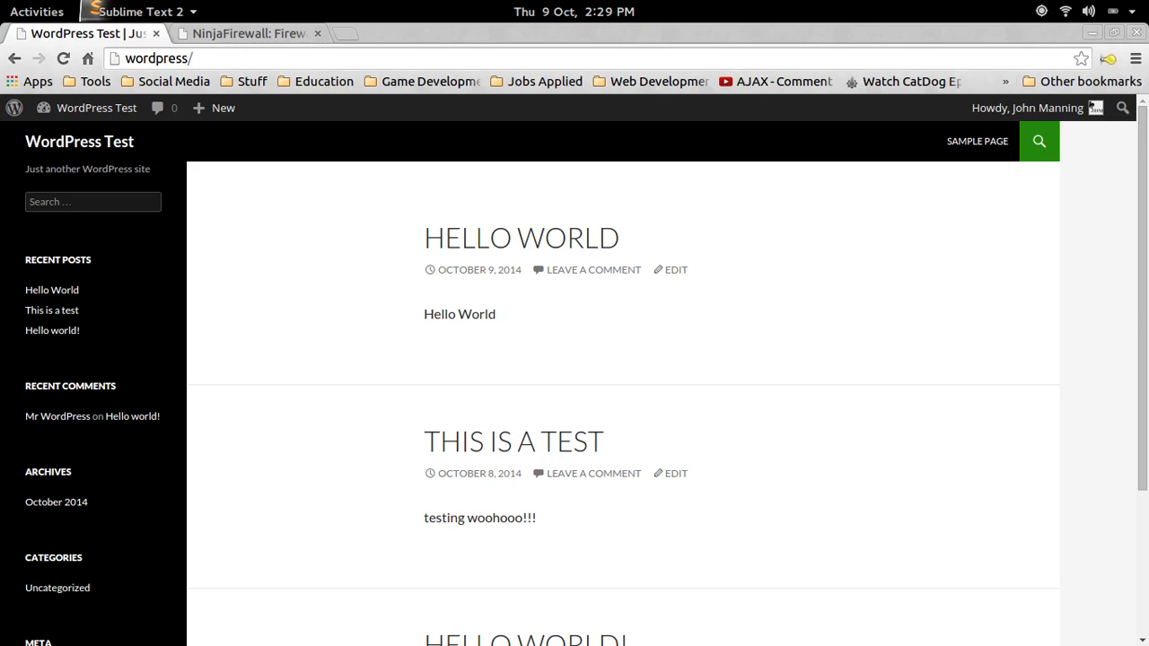
{"action": "left_click_drag", "start_coordinate": [398, 239], "coordinate": [728, 439]}
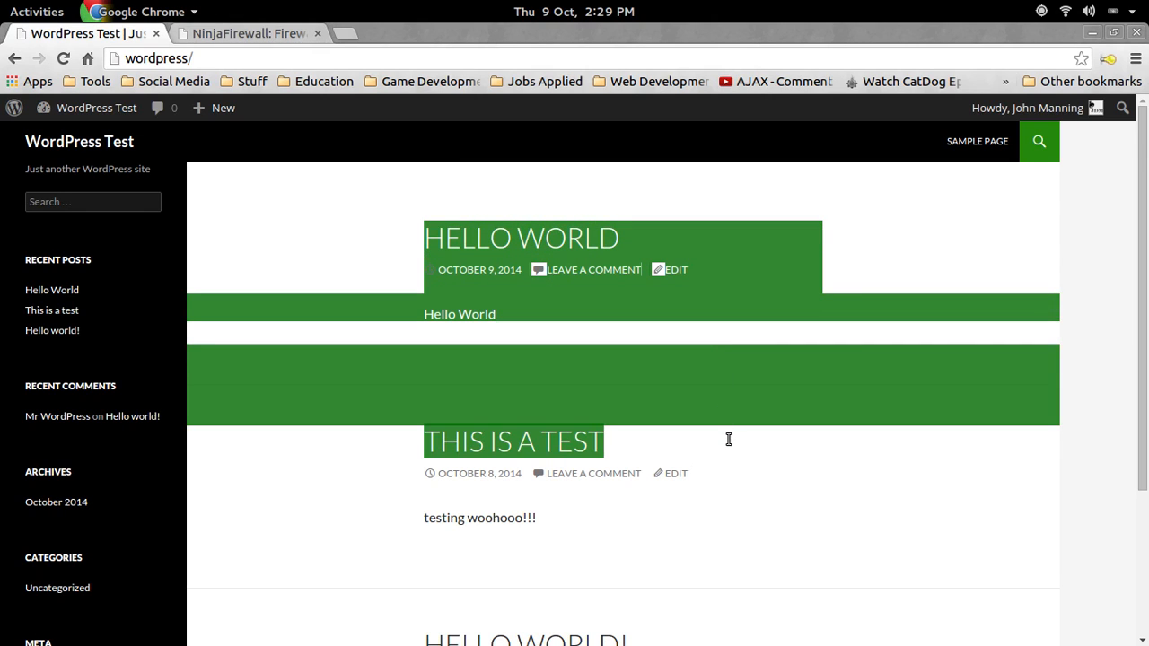
{"action": "left_click", "coordinate": [711, 392]}
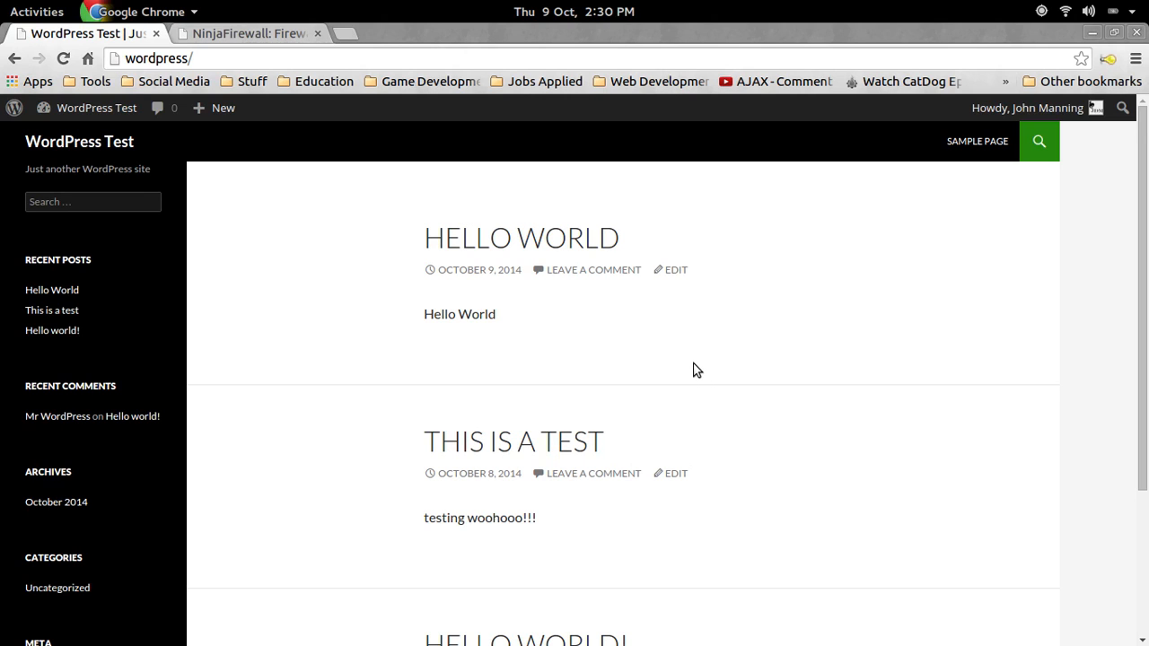
{"action": "key", "text": "super"}
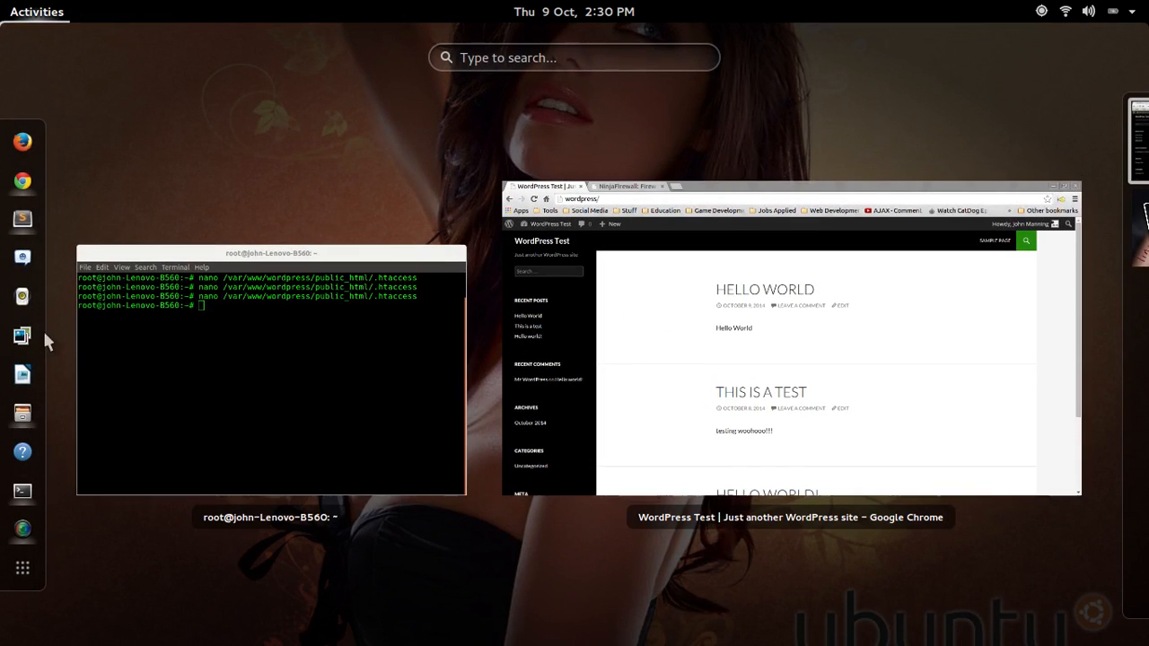
{"action": "key", "text": "super"}
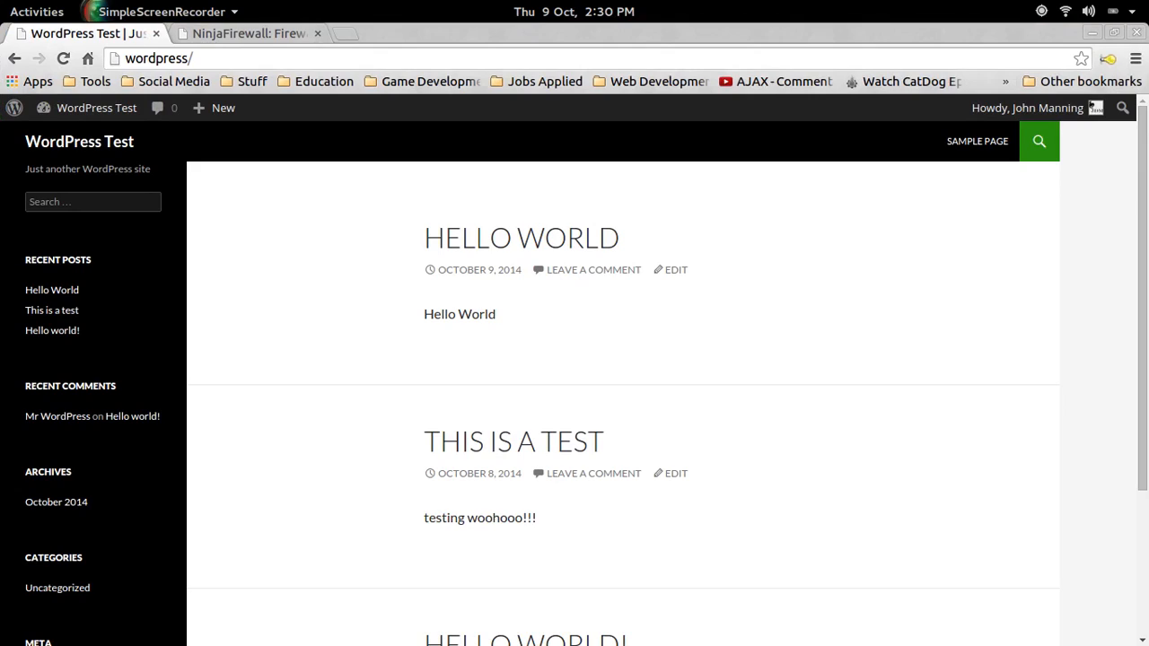